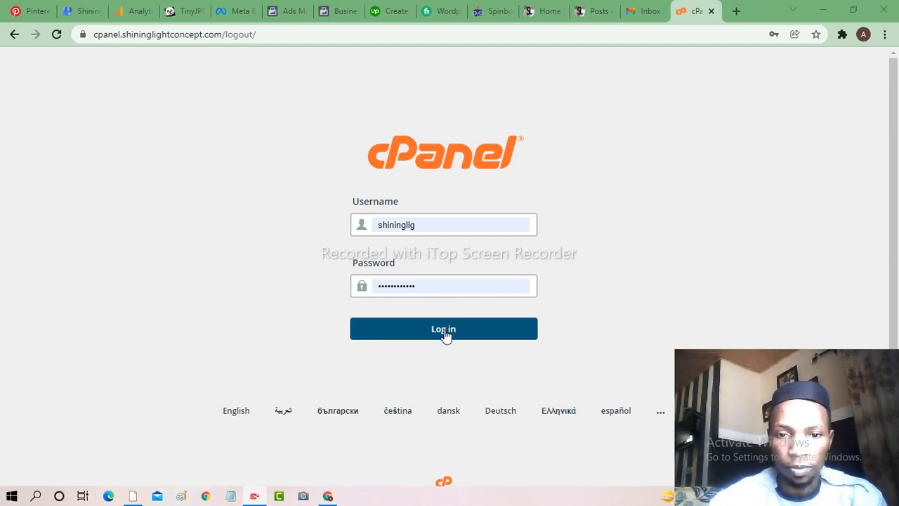
- Log in to cPanel and scroll the dashboard down to the Software section
{"action": "left_click", "coordinate": [445, 335]}
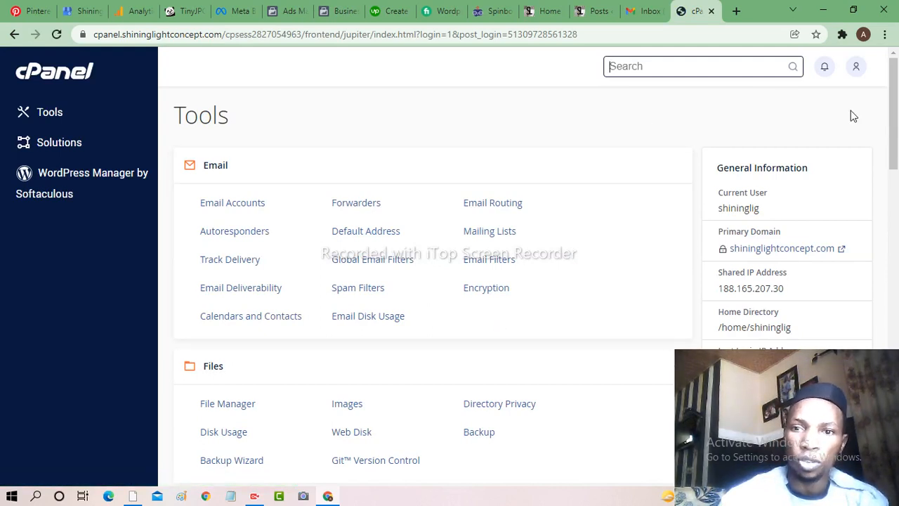
{"action": "left_click_drag", "start_coordinate": [895, 125], "coordinate": [896, 336]}
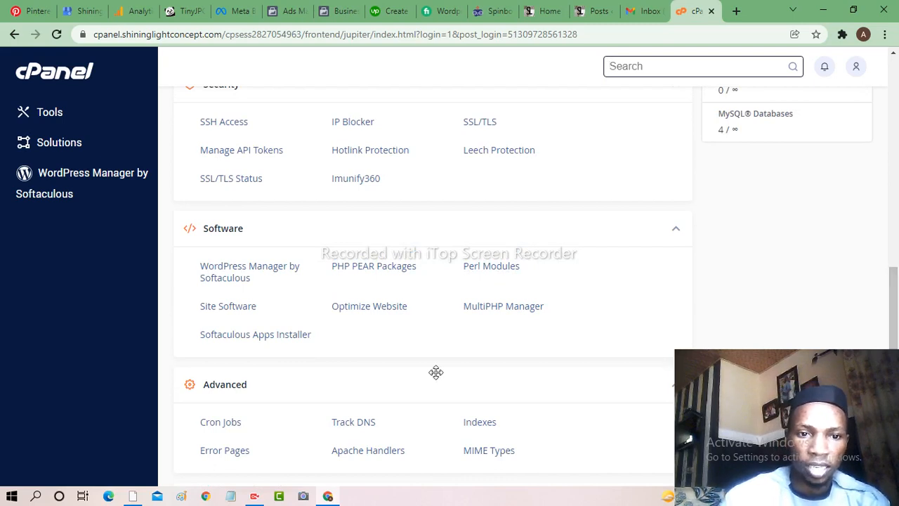
- Go to WordPress Manager by Softaculous and start a new WordPress installation
{"action": "left_click", "coordinate": [231, 278]}
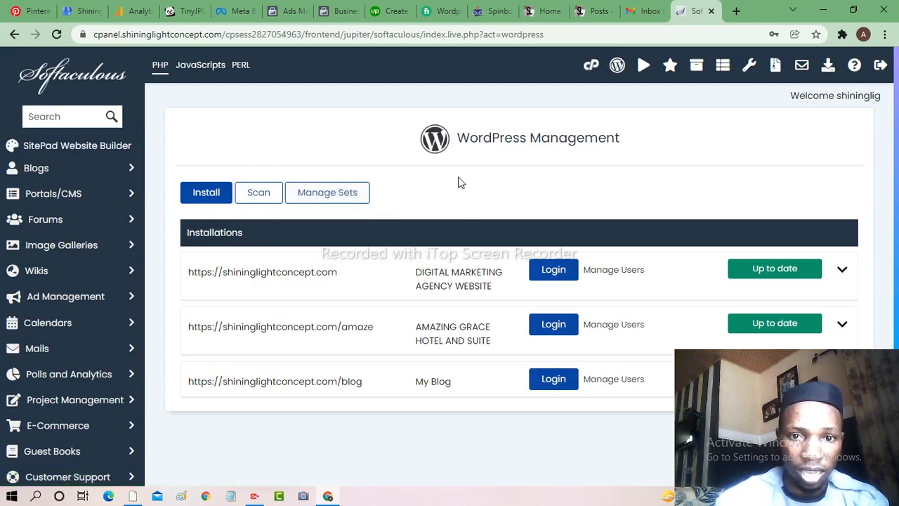
{"action": "left_click", "coordinate": [206, 194]}
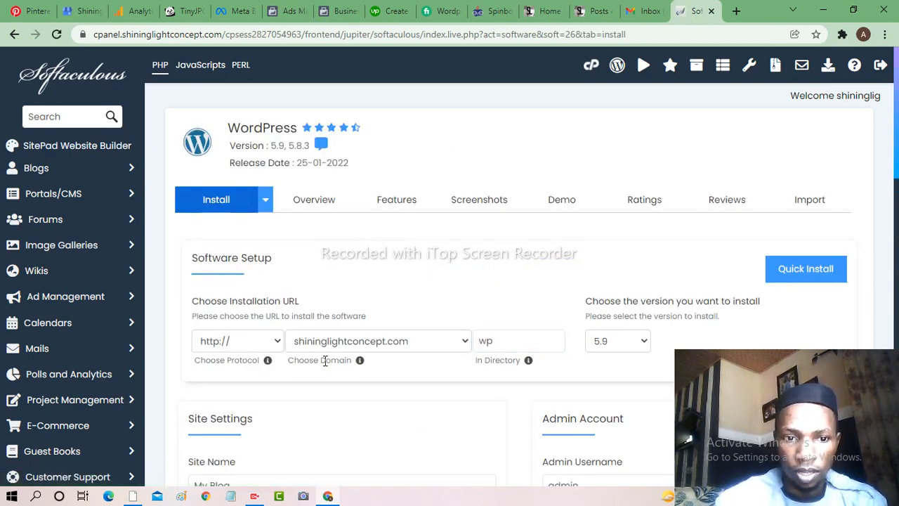
{"action": "left_click", "coordinate": [279, 343]}
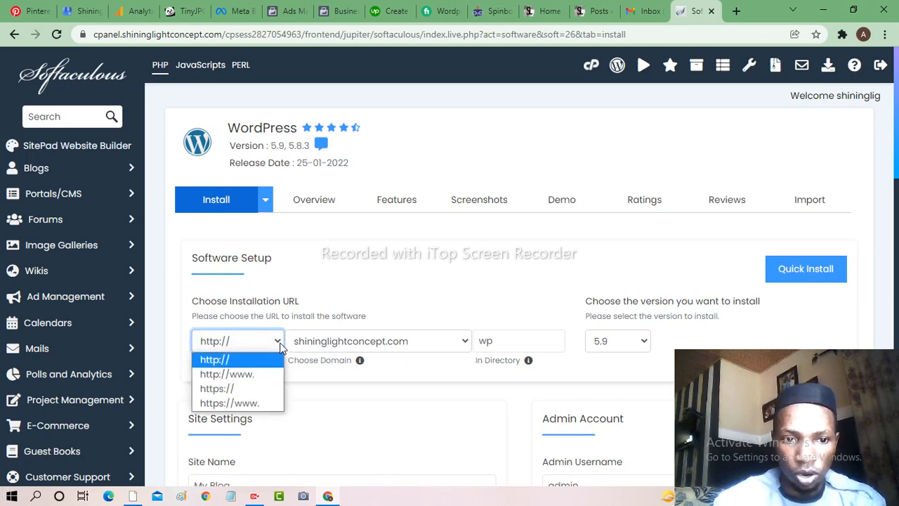
{"action": "left_click", "coordinate": [221, 389]}
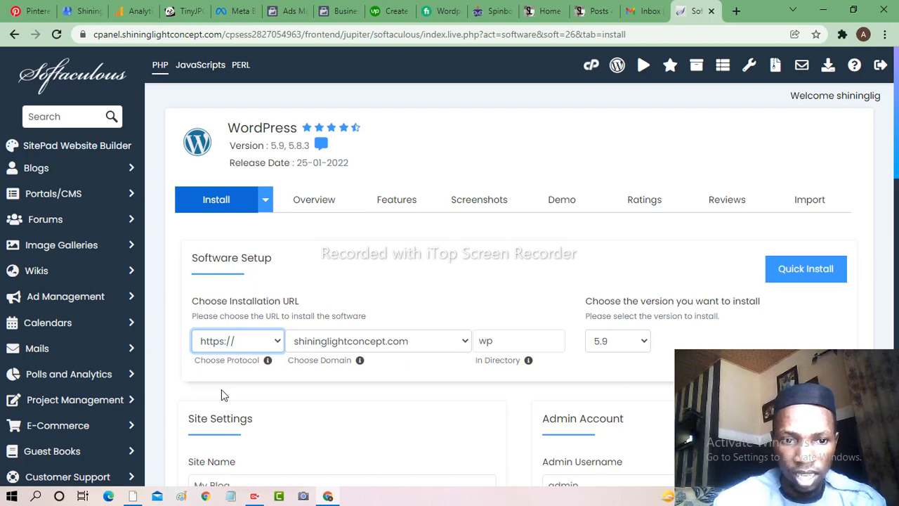
{"action": "left_click", "coordinate": [503, 343]}
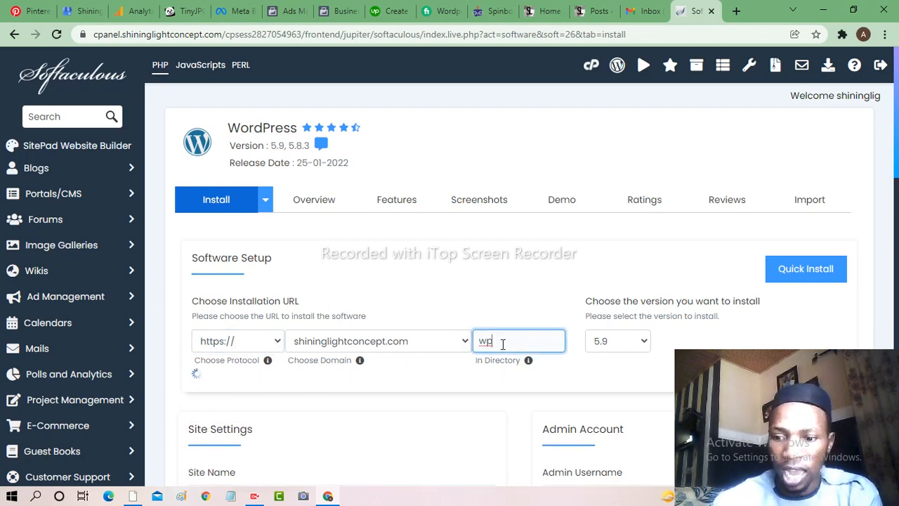
{"action": "key", "text": "BackSpace"}
{"action": "key", "text": "BackSpace"}
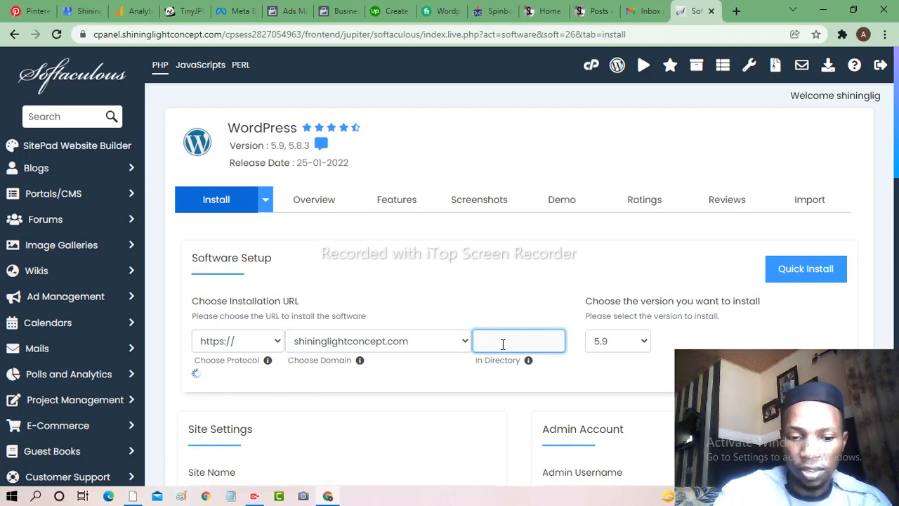
{"action": "type", "text": "traff"}
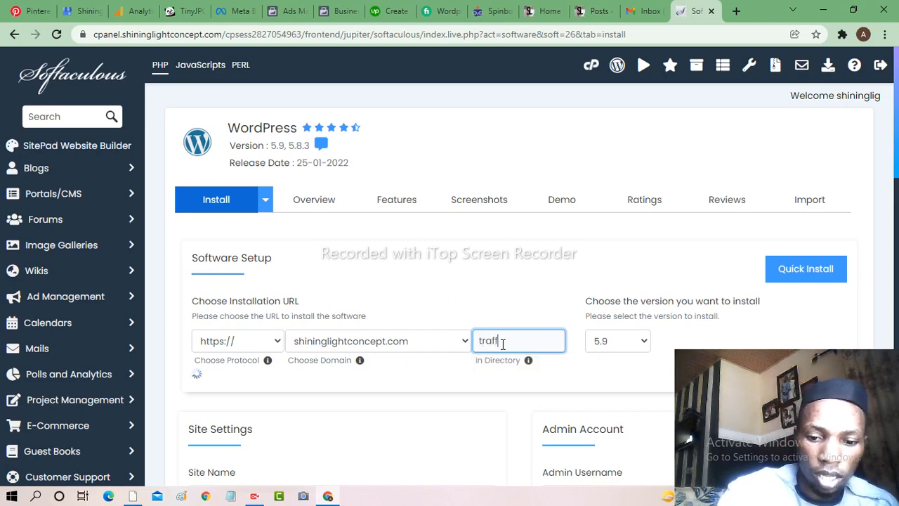
{"action": "type", "text": "i"}
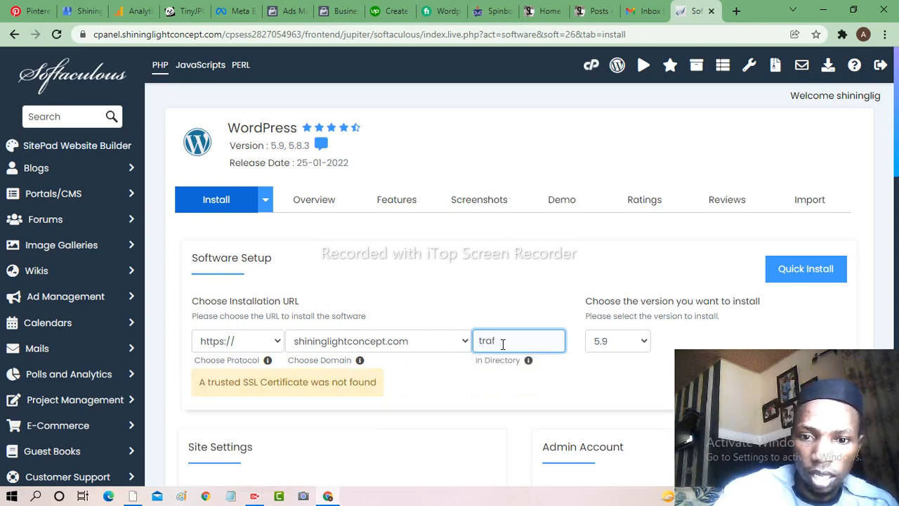
{"action": "key", "text": "BackSpace"}
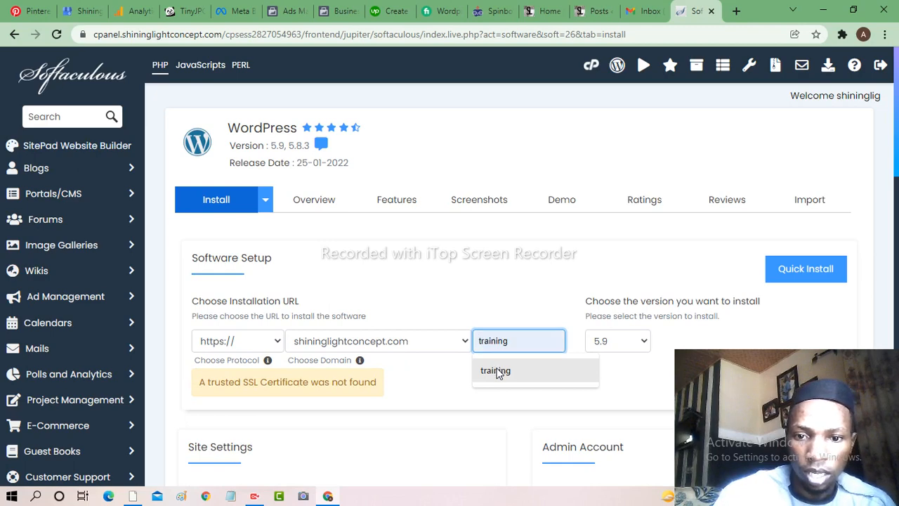
{"action": "left_click", "coordinate": [496, 370]}
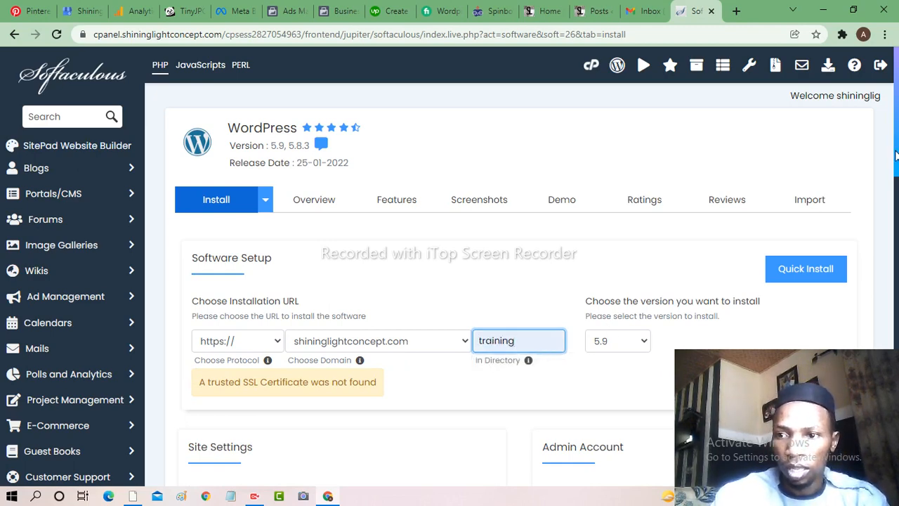
{"action": "left_click_drag", "start_coordinate": [896, 155], "coordinate": [896, 236]}
- Set the admin username to admin4 and enter a strong admin password
{"action": "left_click", "coordinate": [582, 247]}
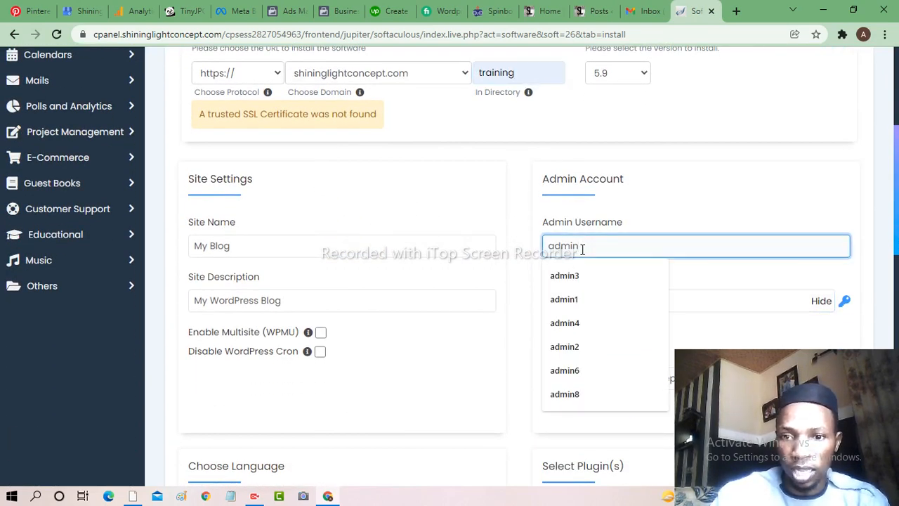
{"action": "left_click", "coordinate": [573, 322]}
{"action": "left_click", "coordinate": [589, 304]}
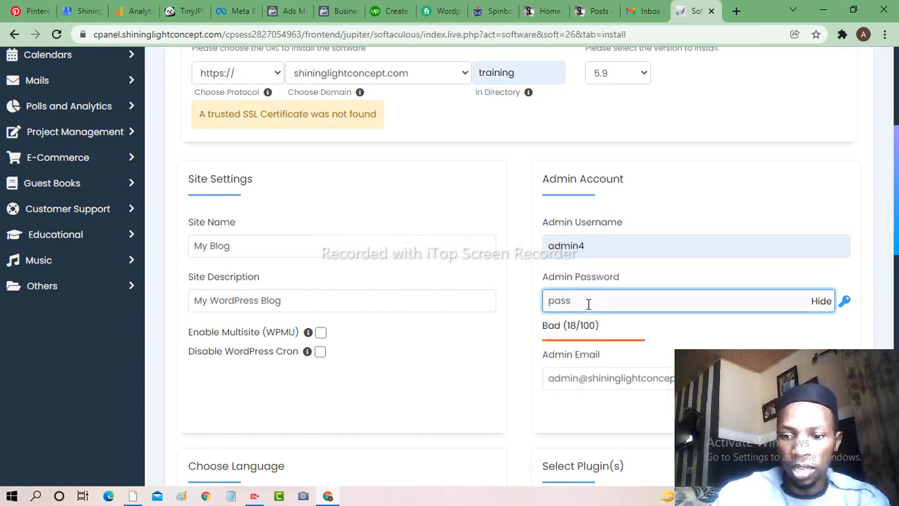
{"action": "key", "text": "BackSpace"}
{"action": "key", "text": "BackSpace"}
{"action": "key", "text": "BackSpace"}
{"action": "key", "text": "BackSpace"}
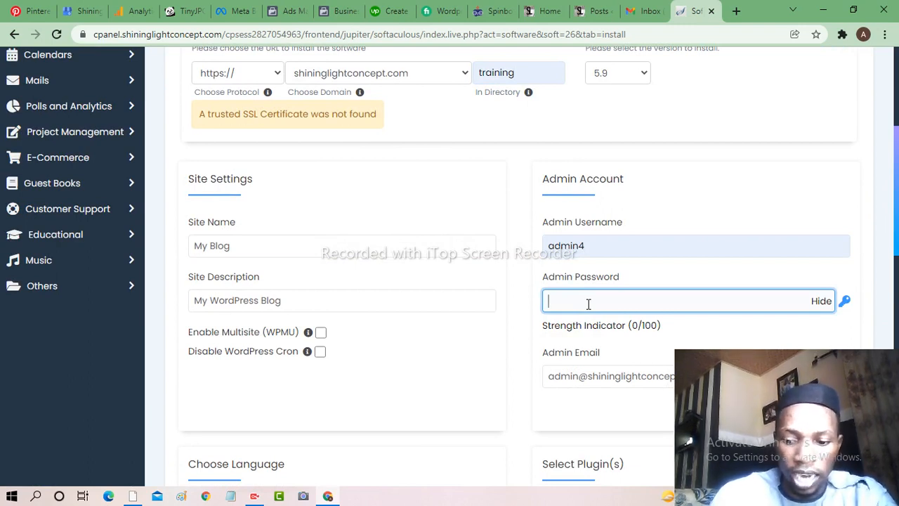
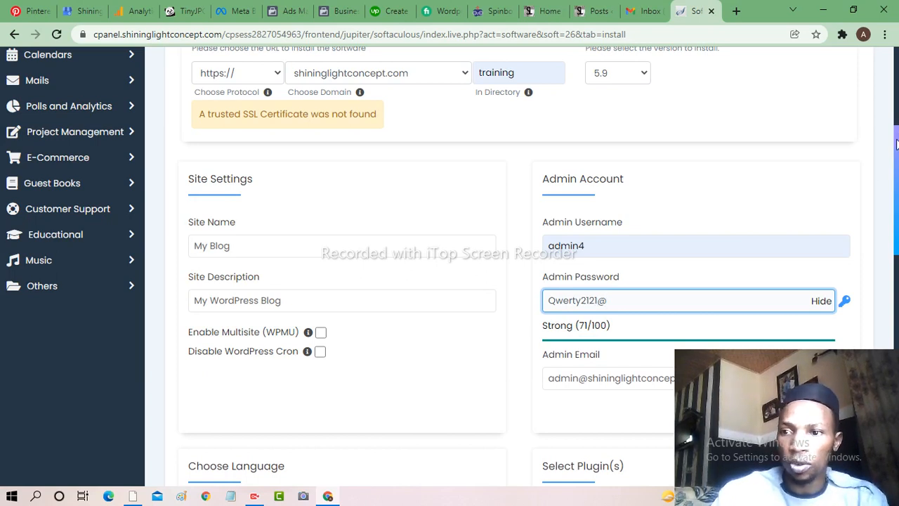
- Replace the default admin e-mail with the admin's own e-mail address
{"action": "left_click_drag", "start_coordinate": [896, 143], "coordinate": [897, 217]}
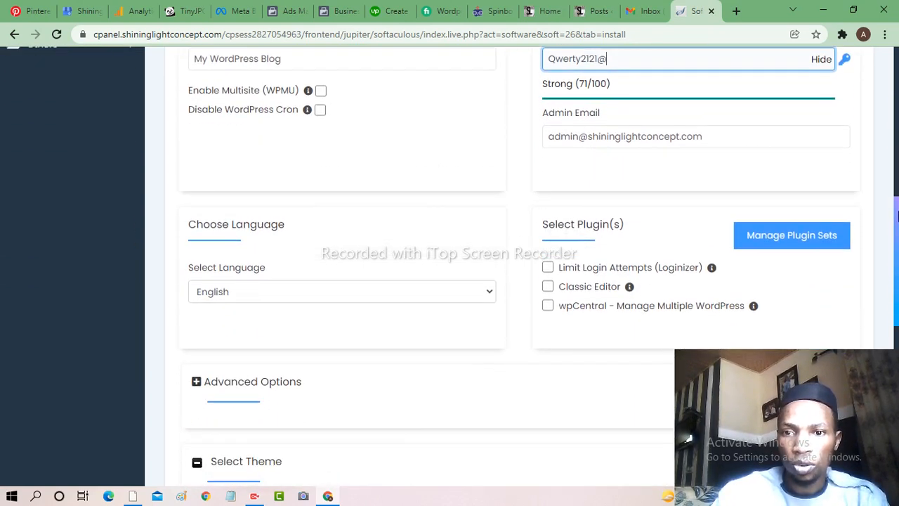
{"action": "left_click", "coordinate": [708, 140]}
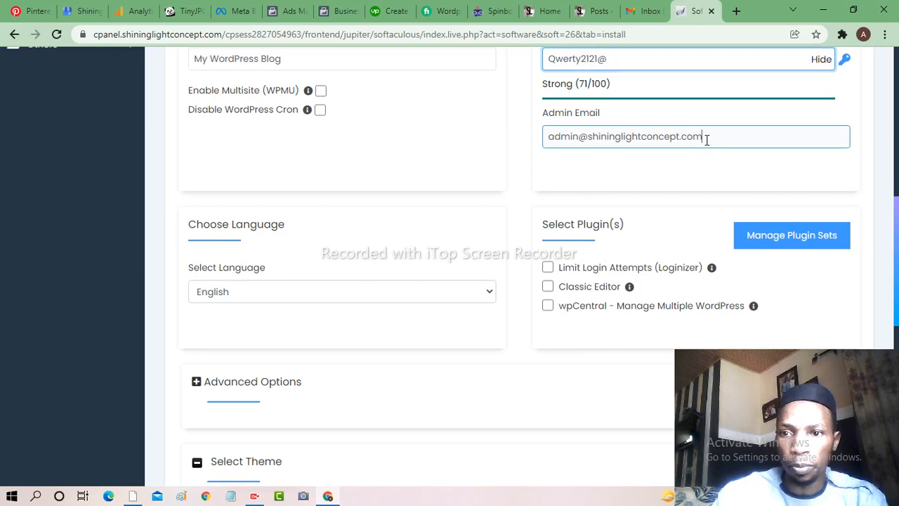
{"action": "key", "text": "BackSpace"}
{"action": "key", "text": "BackSpace"}
{"action": "key", "text": "BackSpace"}
{"action": "key", "text": "BackSpace"}
{"action": "key", "text": "BackSpace"}
{"action": "key", "text": "BackSpace"}
{"action": "key", "text": "BackSpace"}
{"action": "key", "text": "BackSpace"}
{"action": "key", "text": "BackSpace"}
{"action": "key", "text": "BackSpace"}
{"action": "key", "text": "BackSpace"}
{"action": "key", "text": "BackSpace"}
{"action": "key", "text": "BackSpace"}
{"action": "key", "text": "BackSpace"}
{"action": "key", "text": "BackSpace"}
{"action": "key", "text": "BackSpace"}
{"action": "key", "text": "BackSpace"}
{"action": "key", "text": "BackSpace"}
{"action": "key", "text": "BackSpace"}
{"action": "key", "text": "BackSpace"}
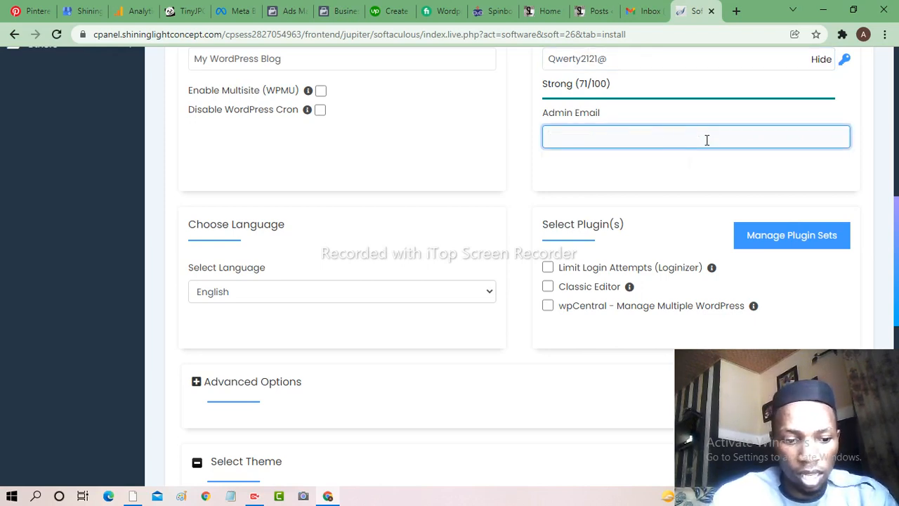
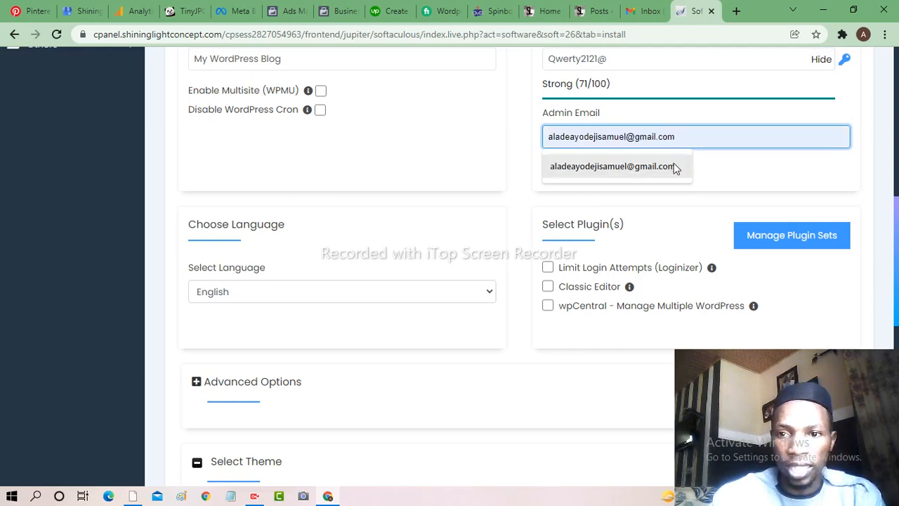
{"action": "left_click", "coordinate": [664, 170]}
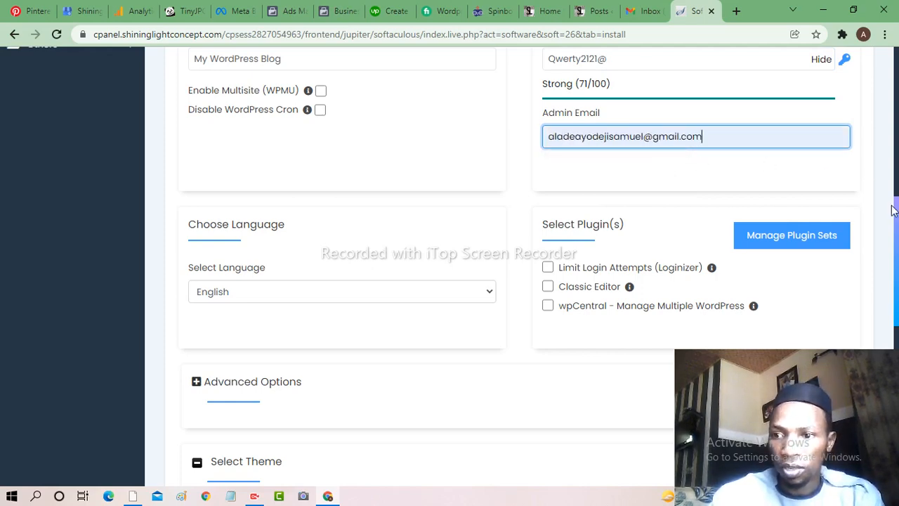
{"action": "left_click_drag", "start_coordinate": [896, 216], "coordinate": [897, 372]}
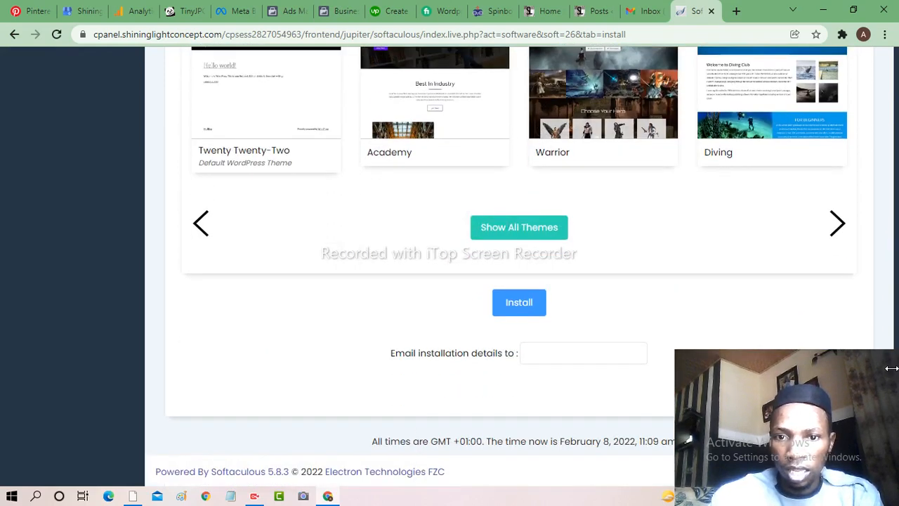
{"action": "left_click", "coordinate": [527, 302]}
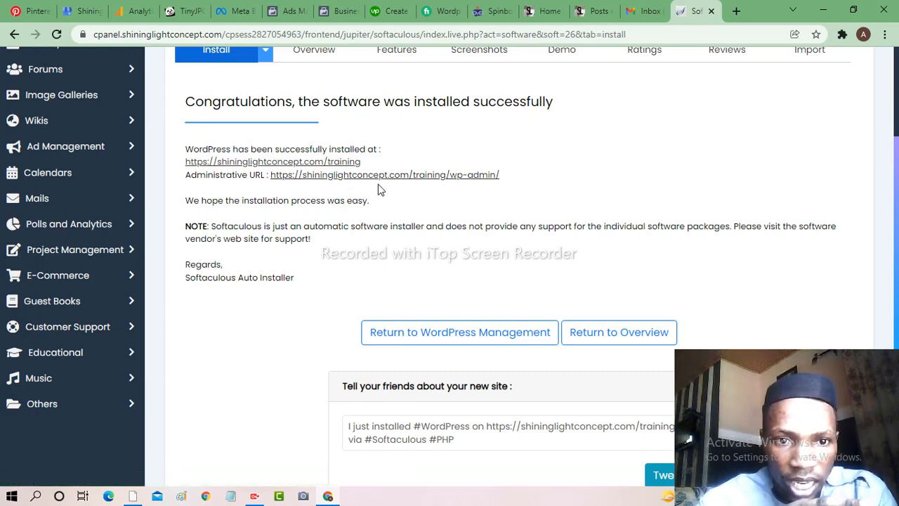
- Open the new site URL and its /training/wp-admin/ URL in two new browser tabs
{"action": "right_click", "coordinate": [337, 167]}
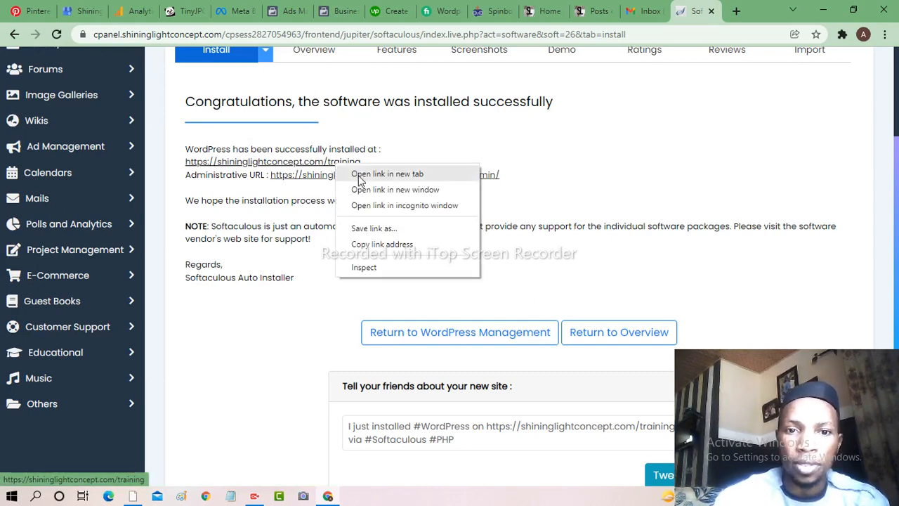
{"action": "left_click", "coordinate": [356, 175]}
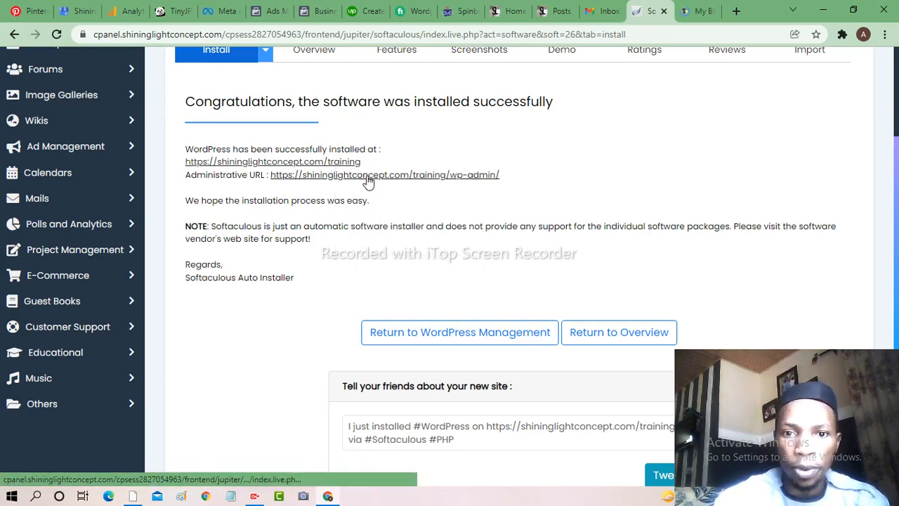
{"action": "right_click", "coordinate": [367, 179]}
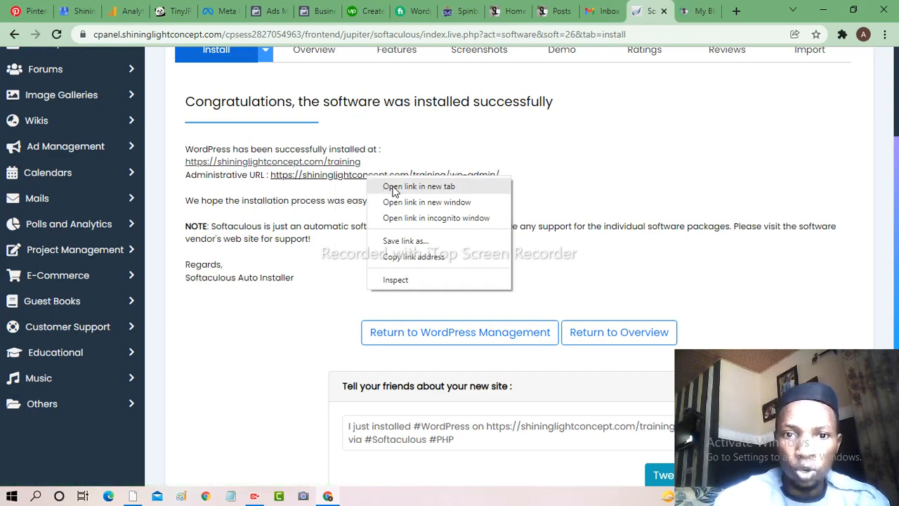
{"action": "left_click", "coordinate": [392, 188]}
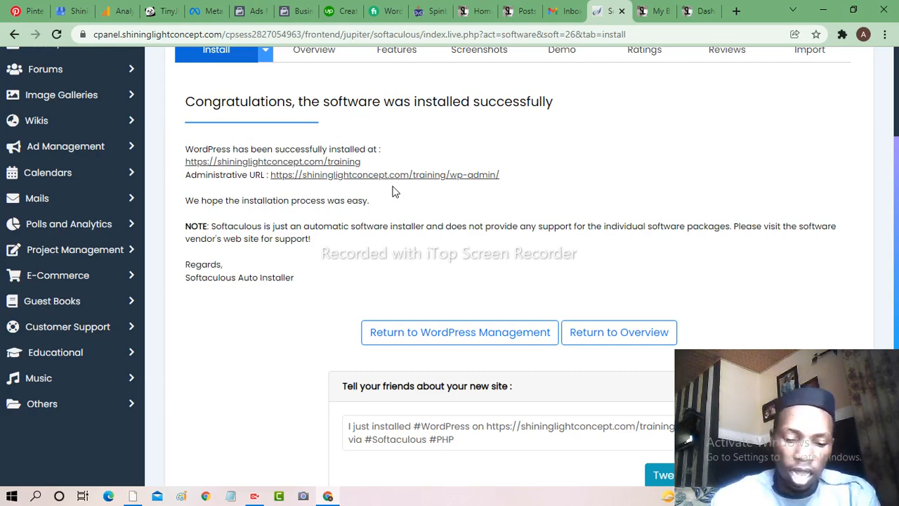
- View the My Blog front page with its Hello world post, then switch to the admin Dashboard
{"action": "left_click", "coordinate": [656, 12]}
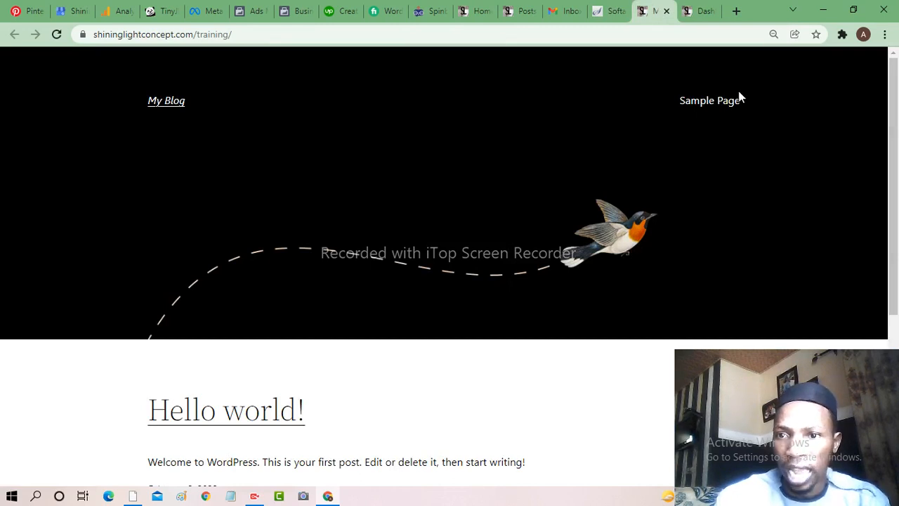
{"action": "left_click_drag", "start_coordinate": [894, 104], "coordinate": [895, 71]}
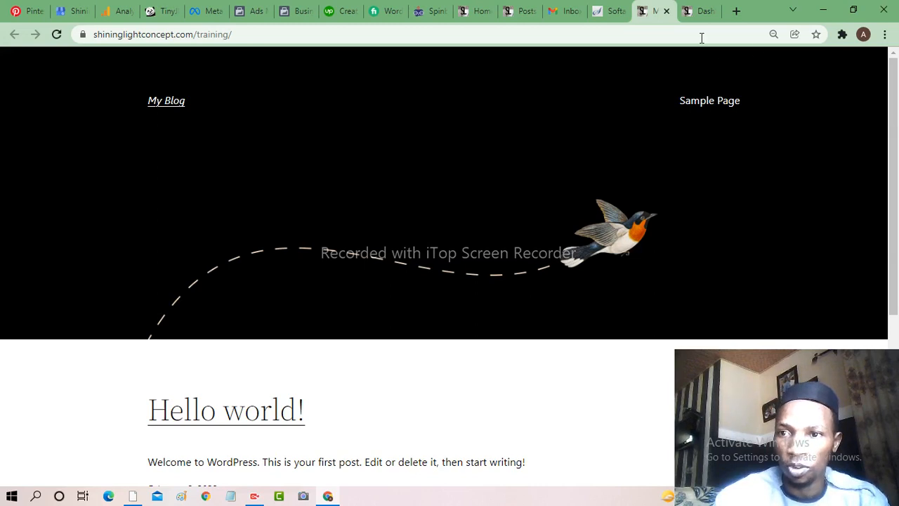
{"action": "left_click", "coordinate": [701, 12]}
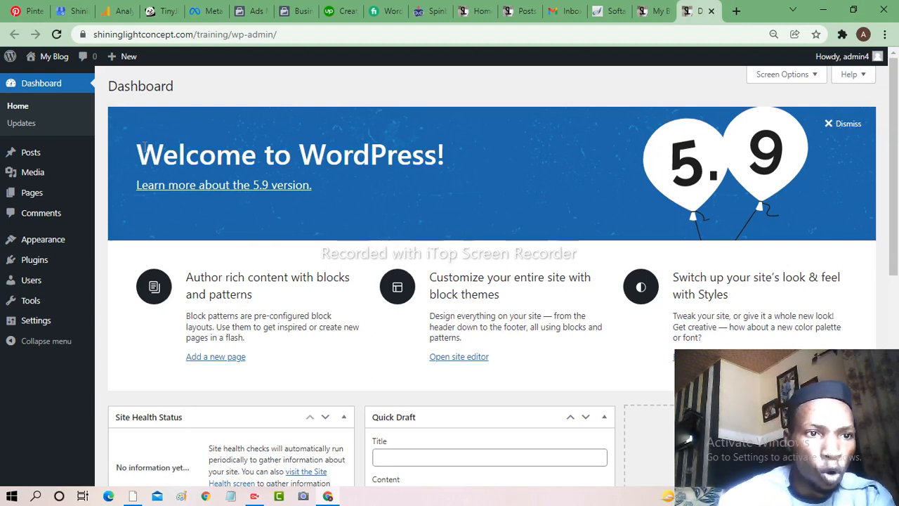
{"action": "mouse_move", "coordinate": [42, 153]}
{"action": "mouse_move", "coordinate": [39, 177]}
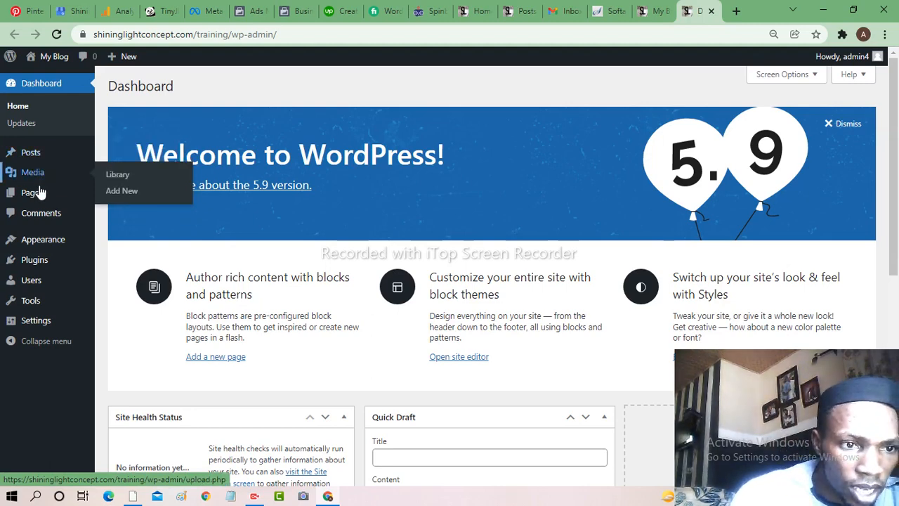
{"action": "mouse_move", "coordinate": [38, 201]}
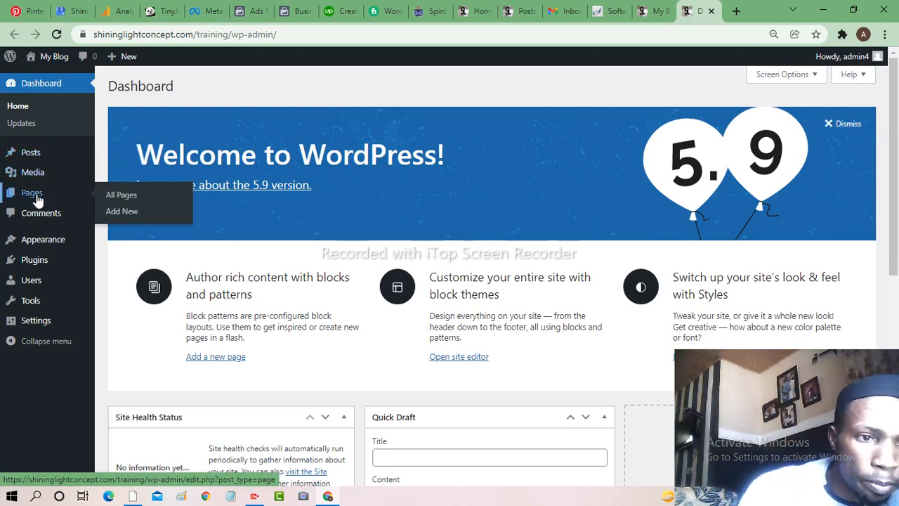
{"action": "mouse_move", "coordinate": [42, 242]}
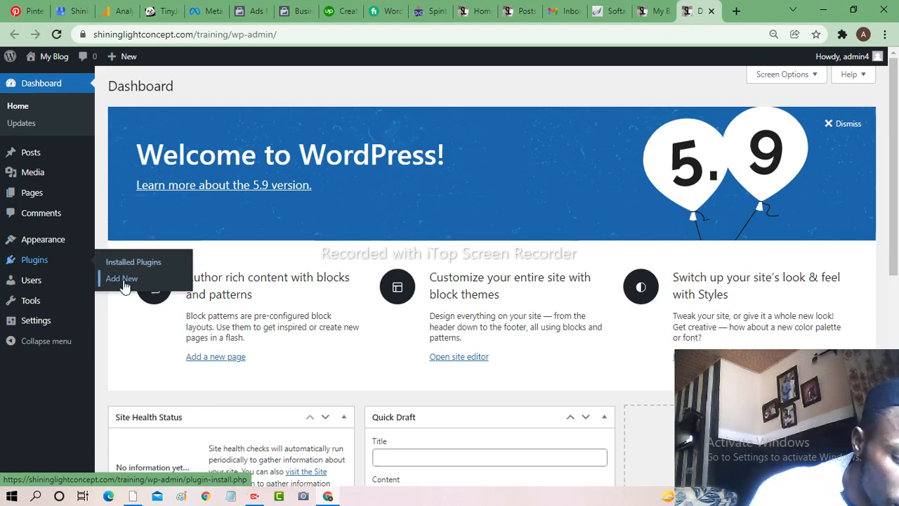
{"action": "mouse_move", "coordinate": [35, 288]}
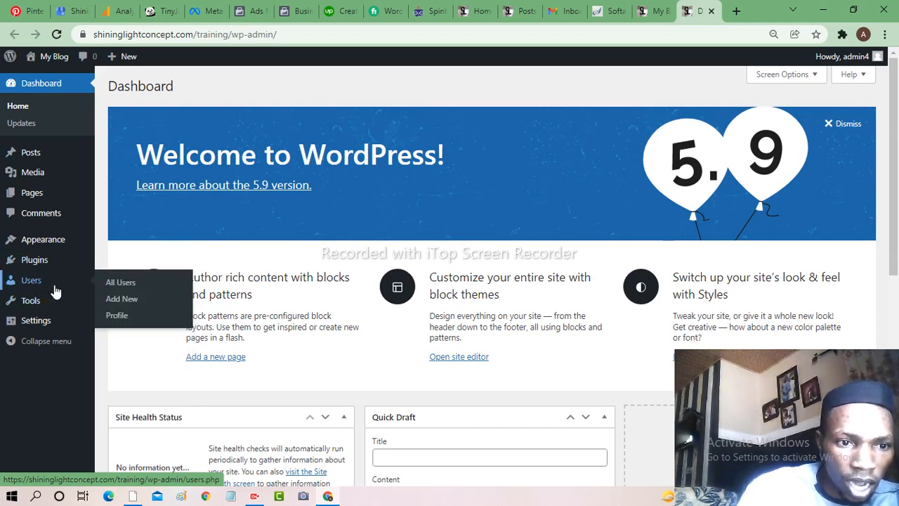
{"action": "mouse_move", "coordinate": [55, 314]}
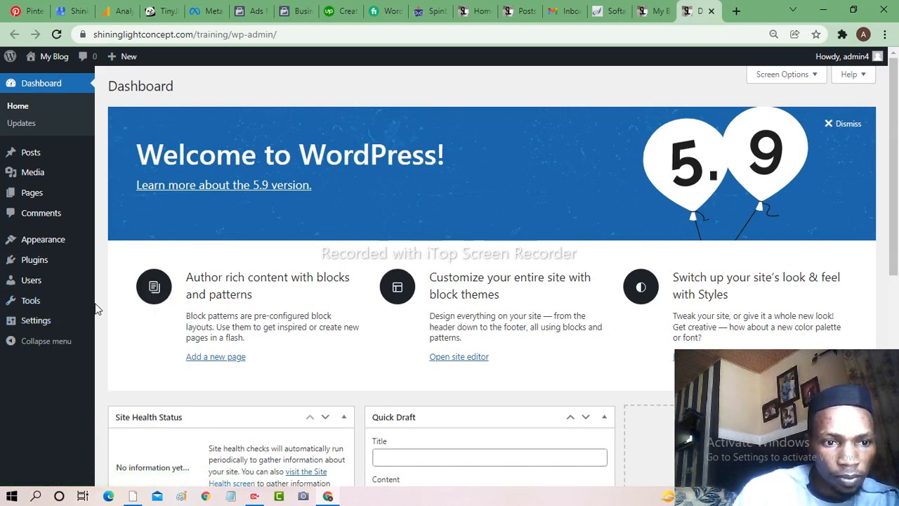
{"action": "mouse_move", "coordinate": [83, 305]}
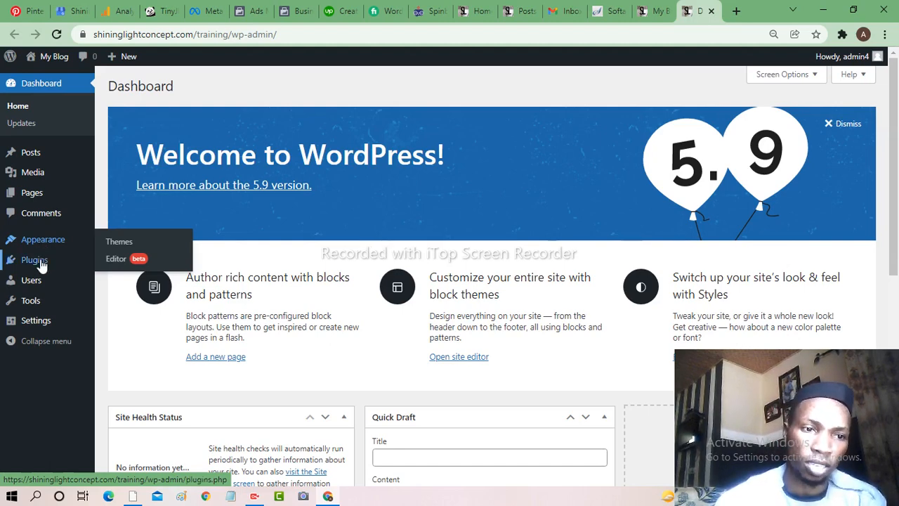
- Go to Settings > General from the admin sidebar
{"action": "mouse_move", "coordinate": [41, 262]}
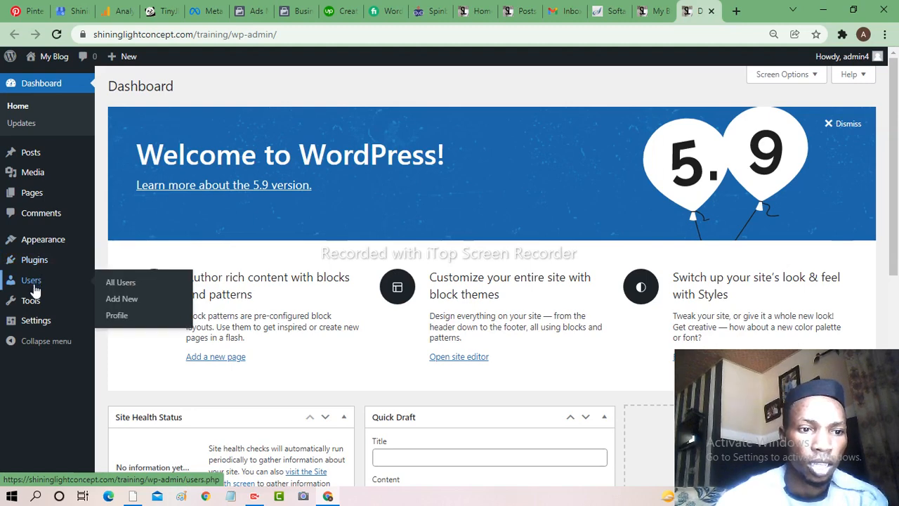
{"action": "mouse_move", "coordinate": [35, 309]}
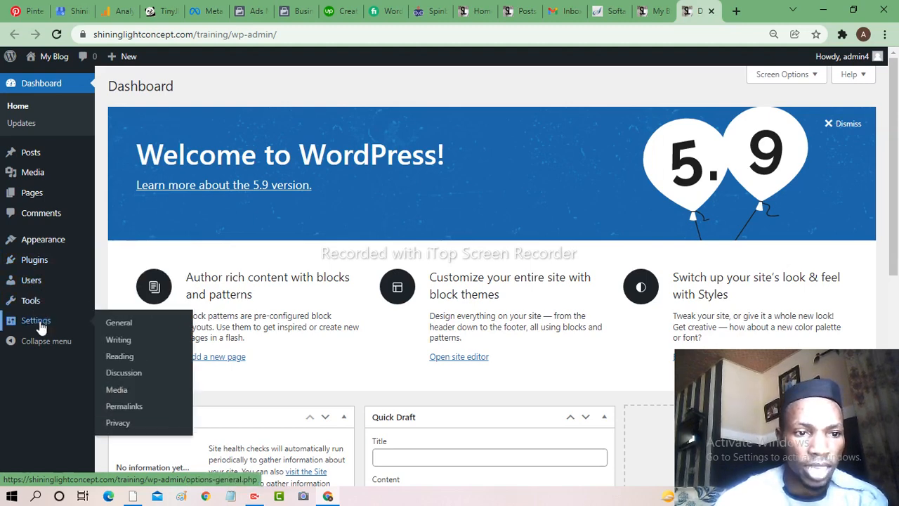
{"action": "left_click", "coordinate": [117, 327]}
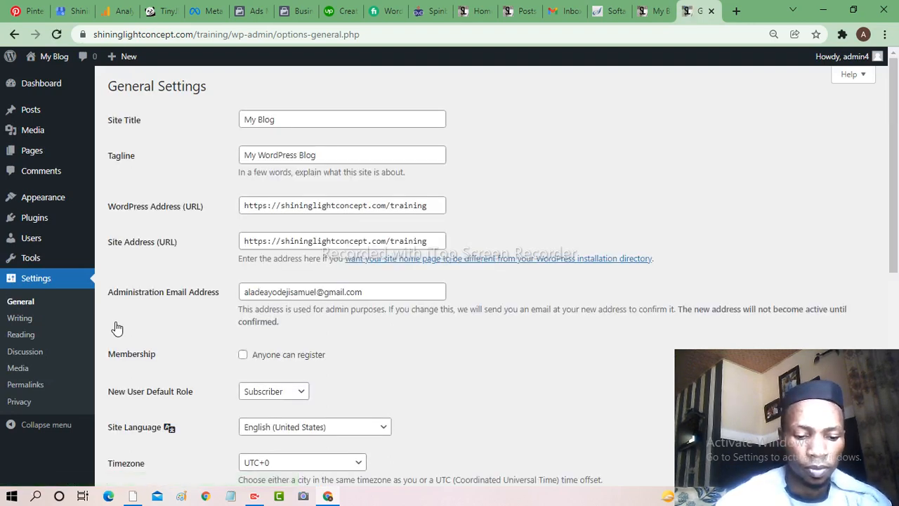
- Change the Site Title to 'MY BLOG' and move into the Tagline field
{"action": "left_click", "coordinate": [279, 120]}
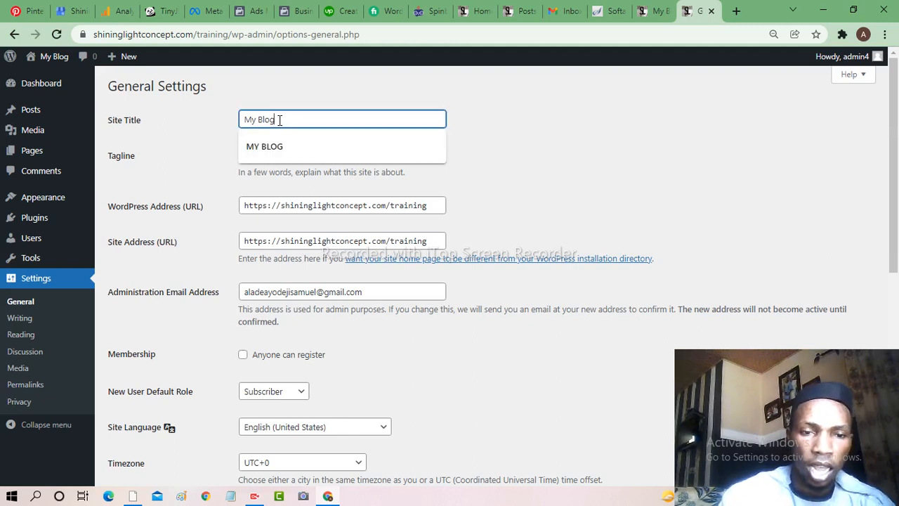
{"action": "left_click", "coordinate": [273, 148]}
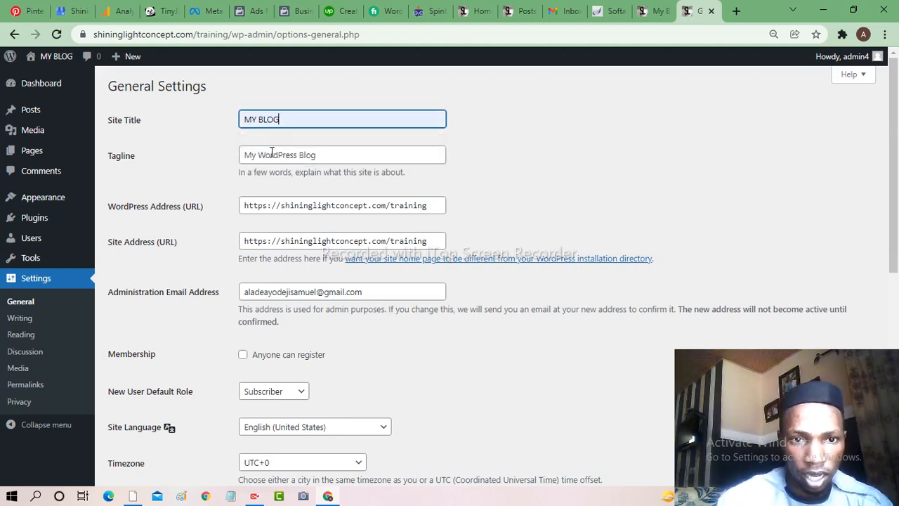
{"action": "left_click", "coordinate": [318, 155]}
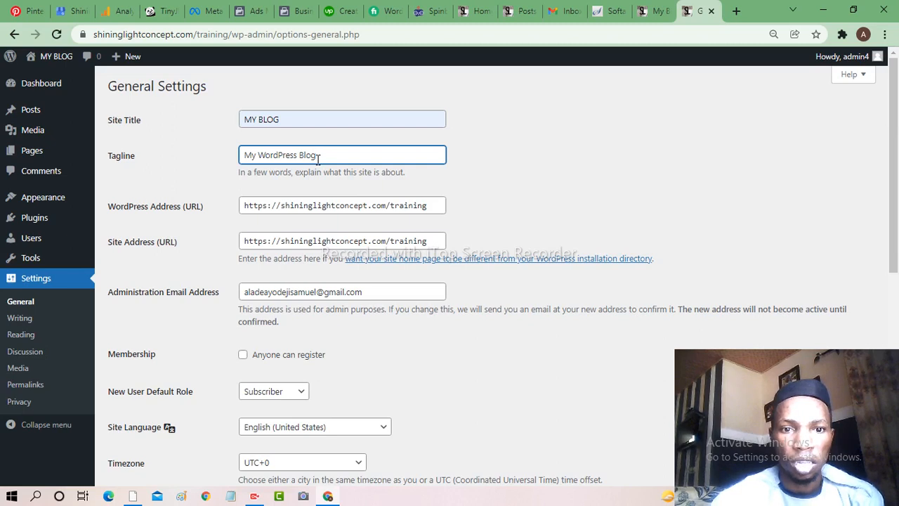
- Replace the tagline with 'An Entertainment Blog', save the settings, and go to Permalinks
{"action": "key", "text": "BackSpace"}
{"action": "key", "text": "BackSpace"}
{"action": "key", "text": "BackSpace"}
{"action": "key", "text": "BackSpace"}
{"action": "key", "text": "BackSpace"}
{"action": "key", "text": "BackSpace"}
{"action": "key", "text": "BackSpace"}
{"action": "key", "text": "BackSpace"}
{"action": "key", "text": "BackSpace"}
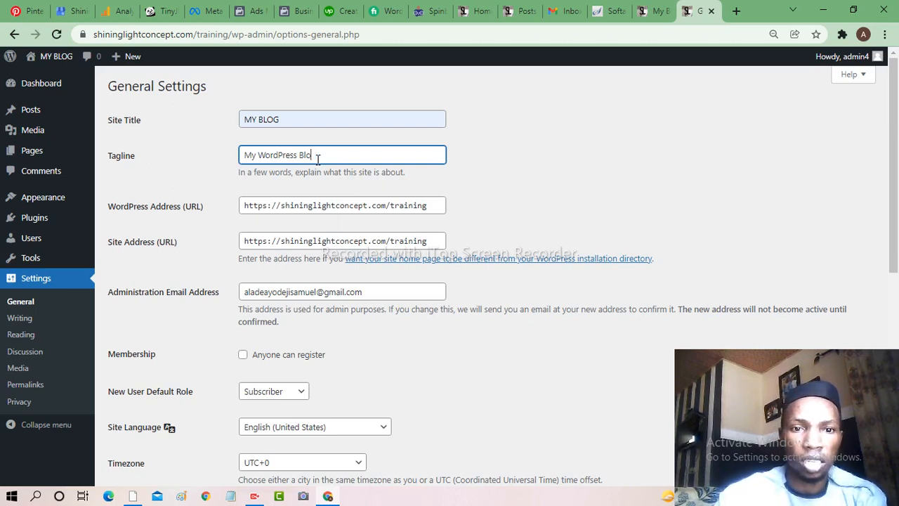
{"action": "key", "text": "BackSpace"}
{"action": "key", "text": "BackSpace"}
{"action": "key", "text": "BackSpace"}
{"action": "key", "text": "BackSpace"}
{"action": "key", "text": "BackSpace"}
{"action": "key", "text": "BackSpace"}
{"action": "key", "text": "BackSpace"}
{"action": "key", "text": "BackSpace"}
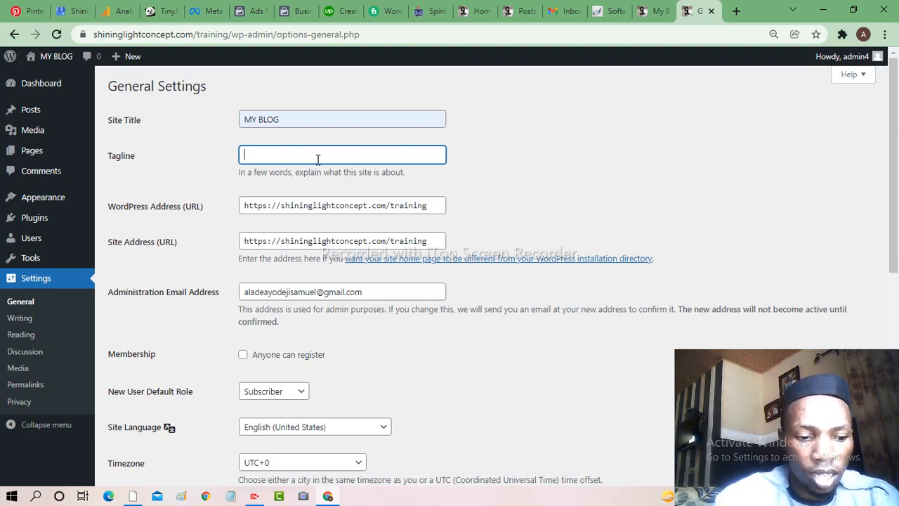
{"action": "type", "text": "An "}
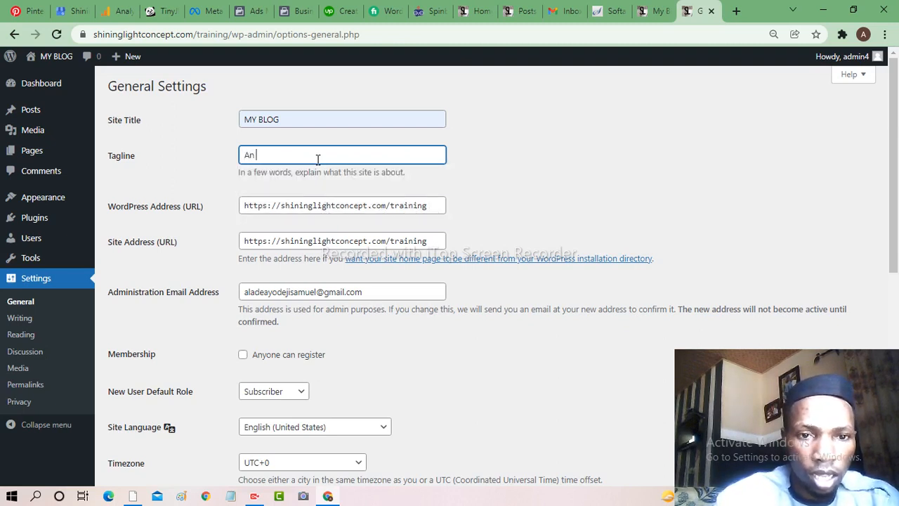
{"action": "type", "text": "Ent"}
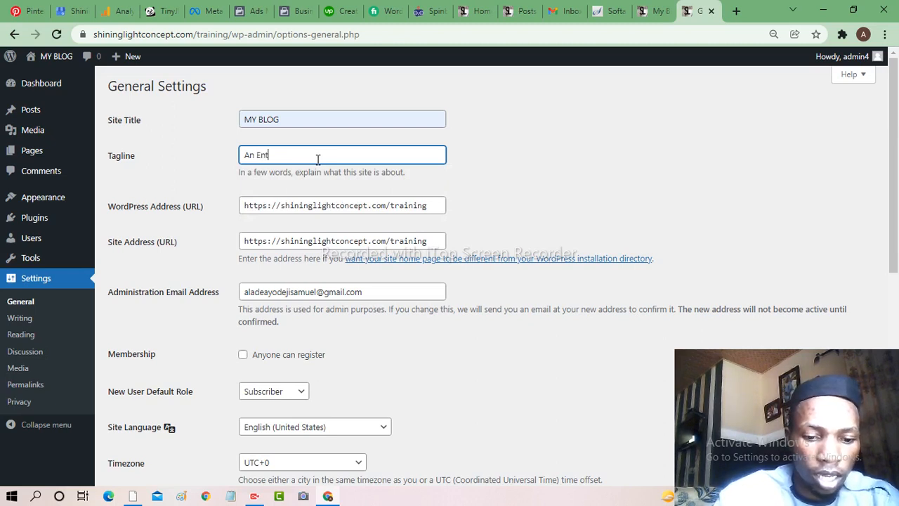
{"action": "type", "text": "ertainment "}
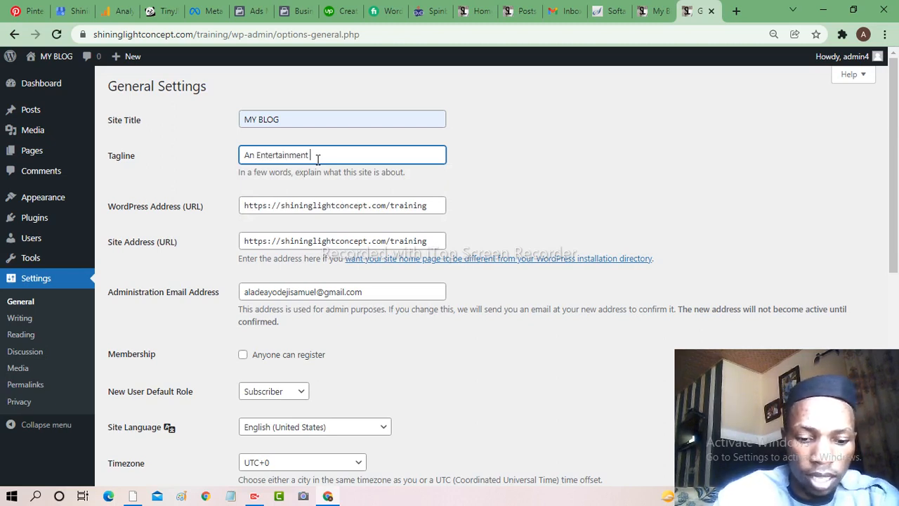
{"action": "type", "text": "Blog"}
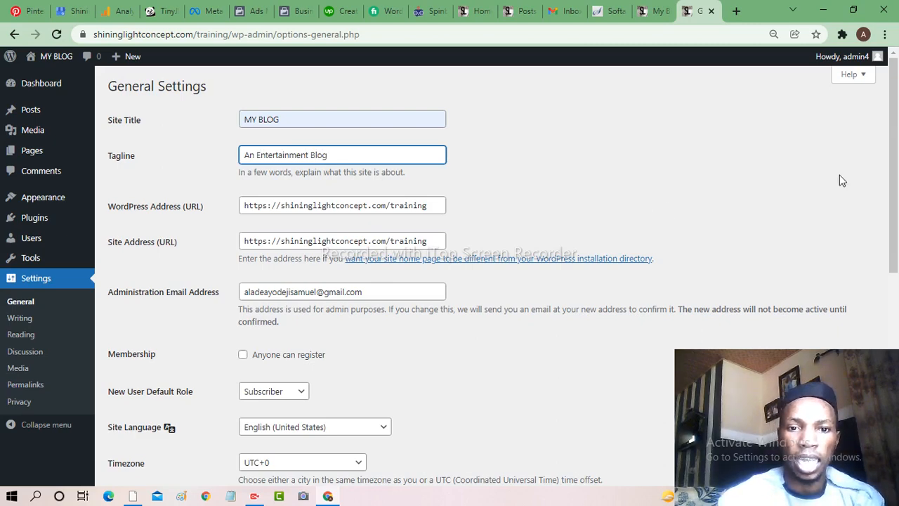
{"action": "left_click_drag", "start_coordinate": [893, 175], "coordinate": [895, 381]}
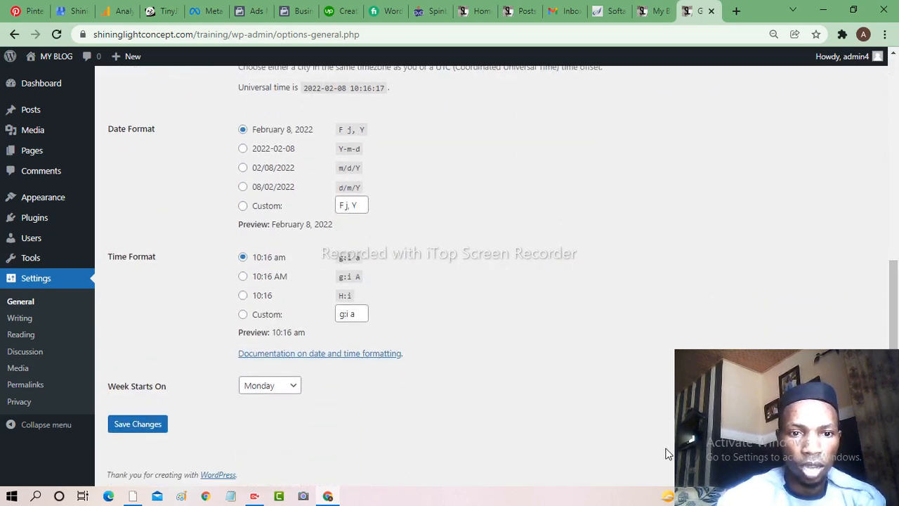
{"action": "left_click", "coordinate": [140, 426]}
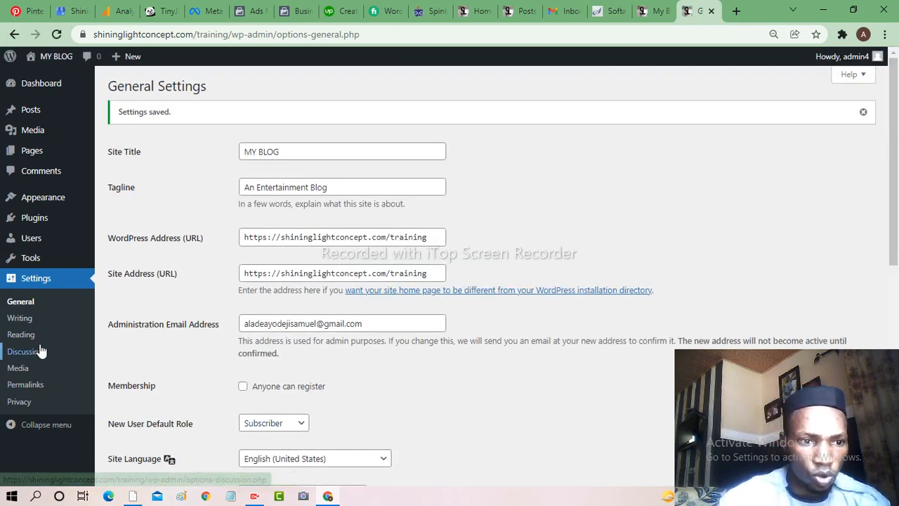
{"action": "left_click", "coordinate": [25, 385]}
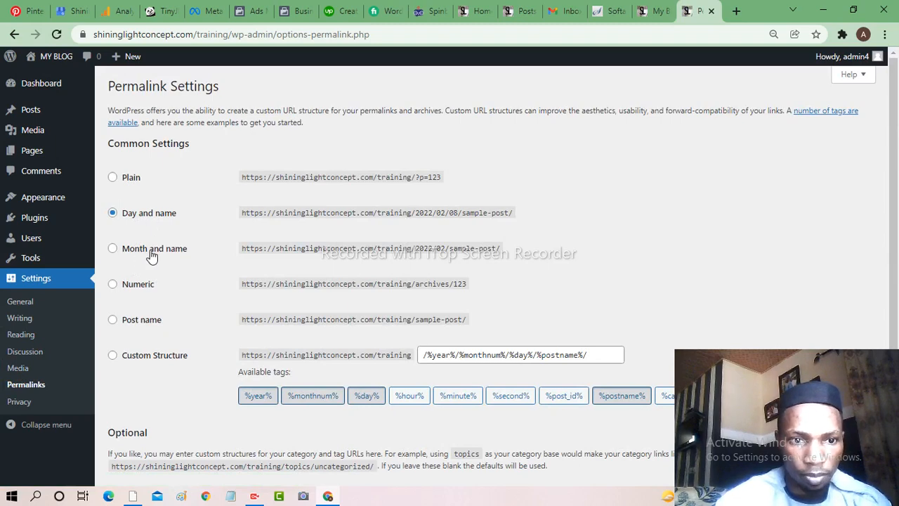
- Switch the permalink structure to Post name and save it
{"action": "left_click", "coordinate": [113, 320]}
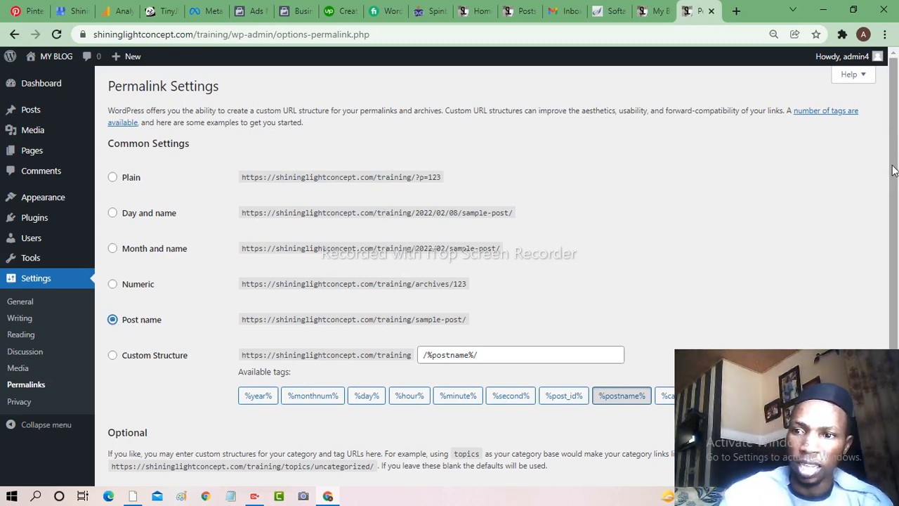
{"action": "left_click_drag", "start_coordinate": [893, 169], "coordinate": [868, 325]}
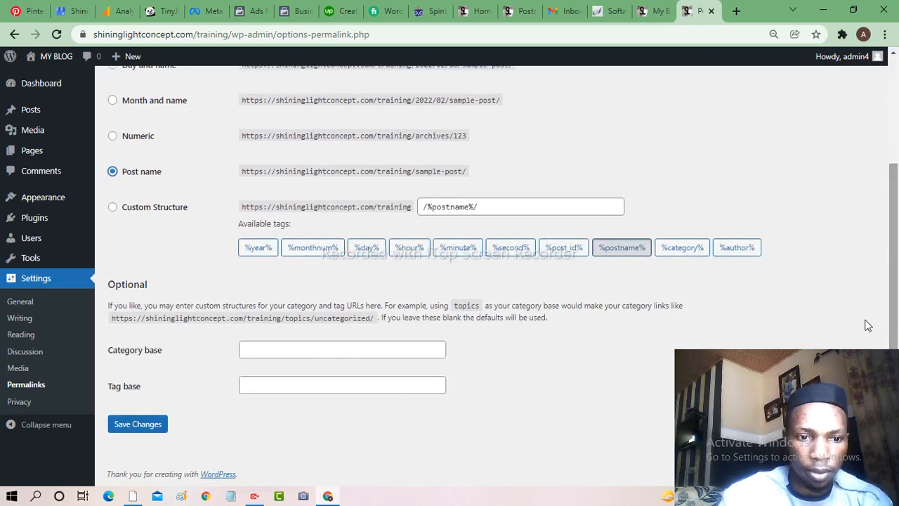
{"action": "left_click", "coordinate": [140, 428]}
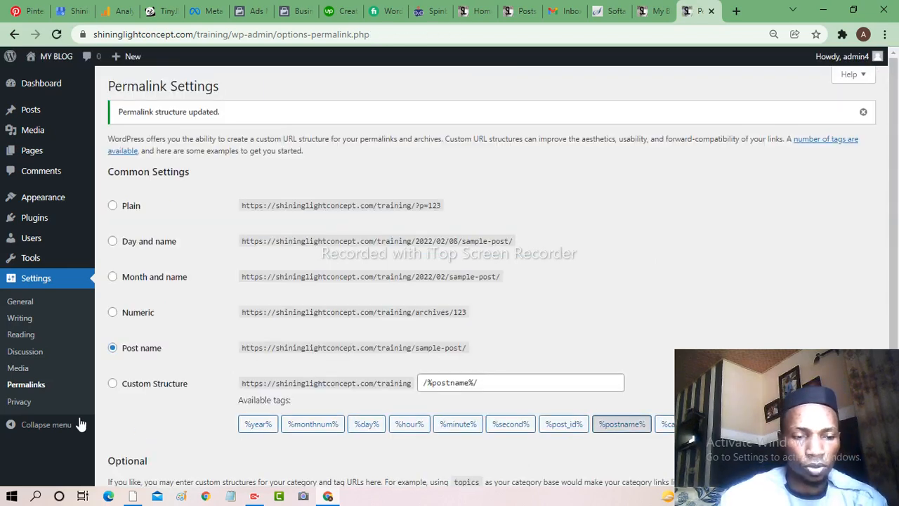
{"action": "left_click", "coordinate": [23, 339]}
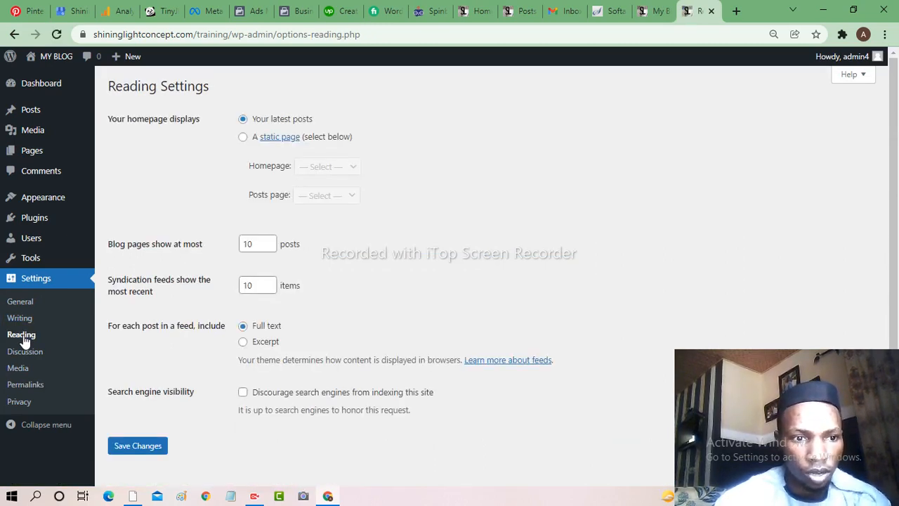
- Review the Writing settings: default category Uncategorized and default post format Standard
{"action": "left_click", "coordinate": [17, 319]}
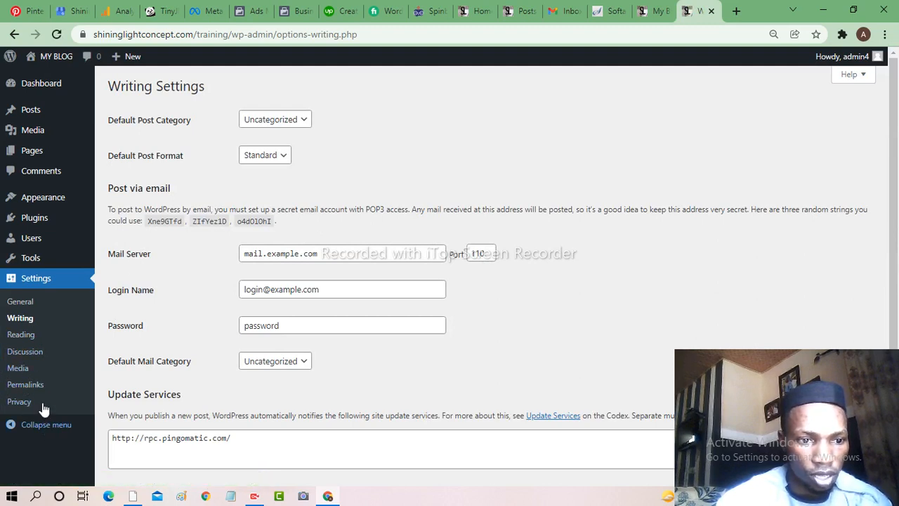
{"action": "mouse_move", "coordinate": [31, 264]}
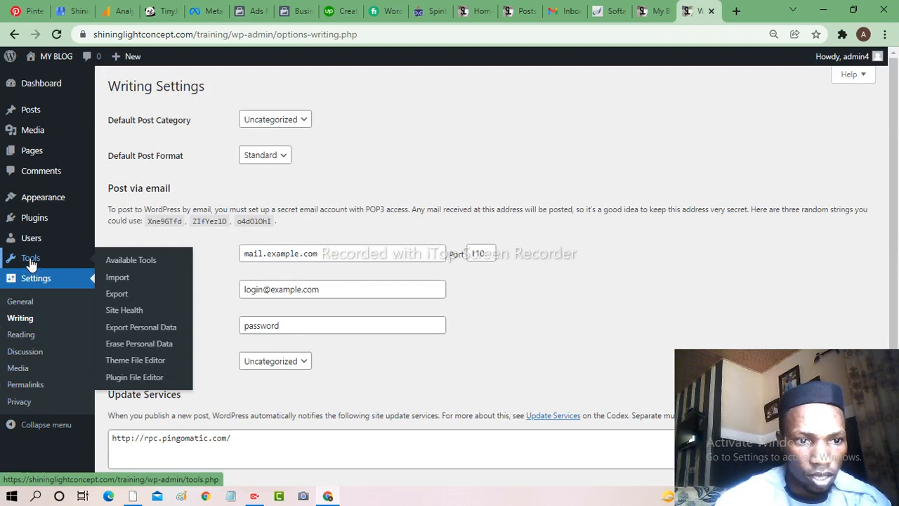
{"action": "mouse_move", "coordinate": [35, 241]}
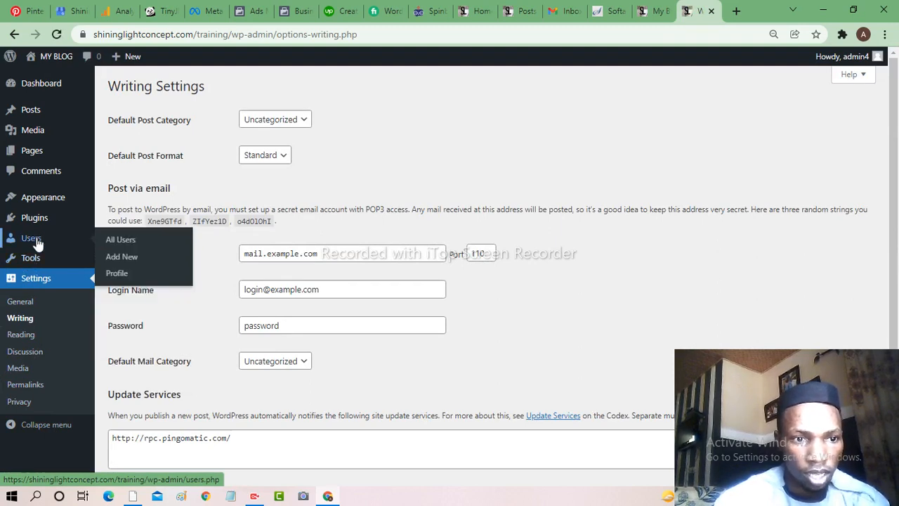
- Choose the Modern admin colour scheme on the user profile and update the profile
{"action": "left_click", "coordinate": [118, 276]}
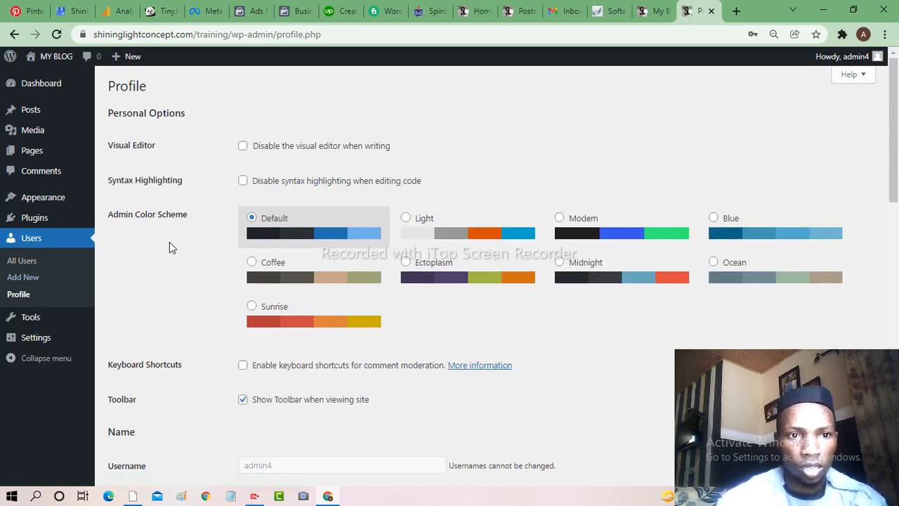
{"action": "left_click", "coordinate": [559, 219]}
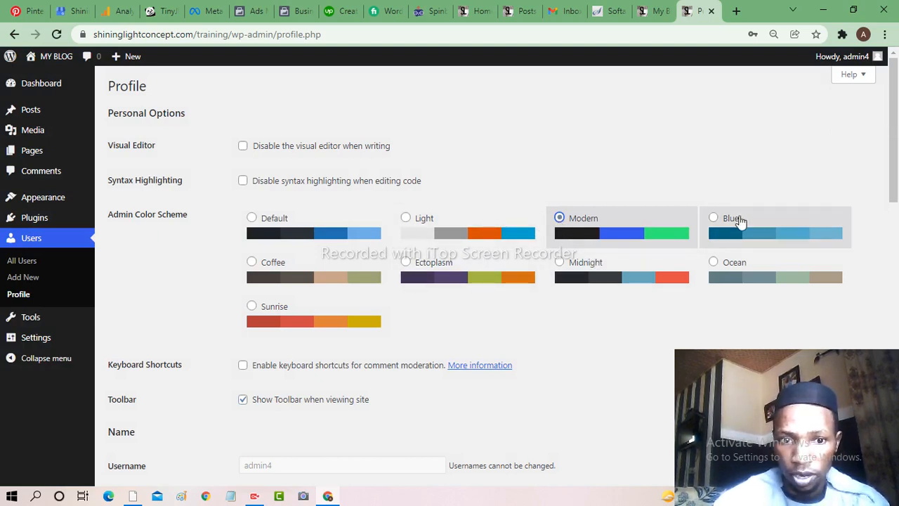
{"action": "left_click_drag", "start_coordinate": [895, 186], "coordinate": [895, 462]}
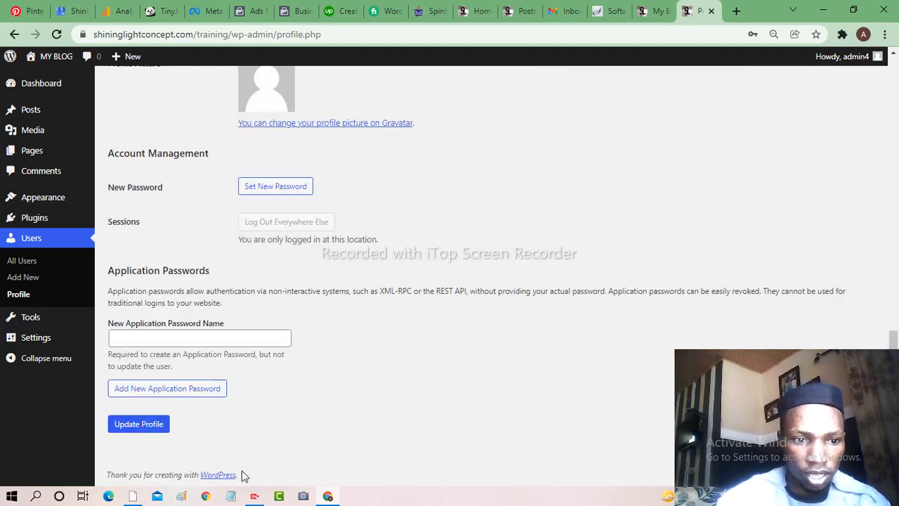
{"action": "left_click", "coordinate": [136, 429]}
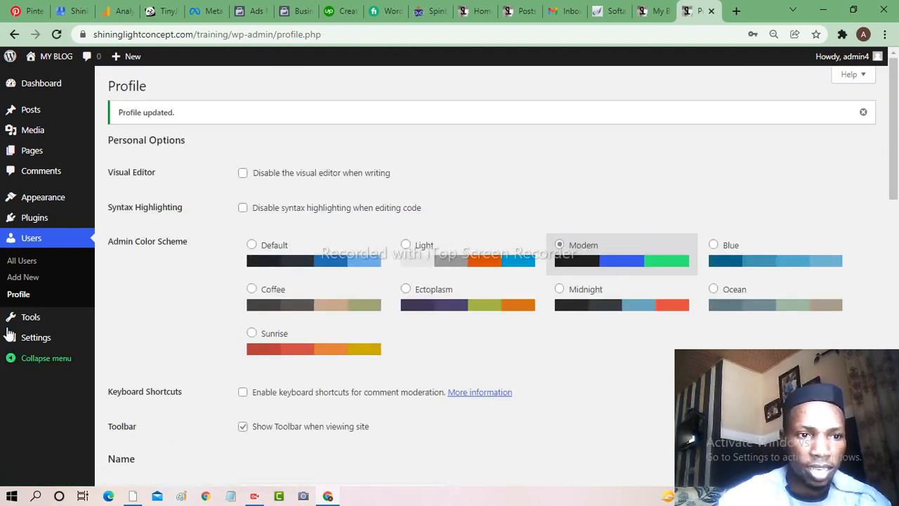
- Go from Appearance > Themes to the Add Themes page
{"action": "mouse_move", "coordinate": [43, 200]}
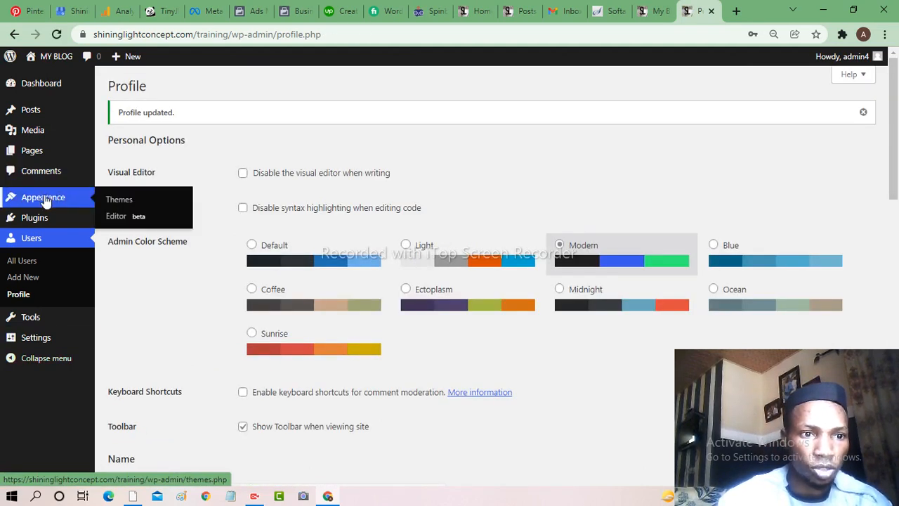
{"action": "left_click", "coordinate": [124, 200]}
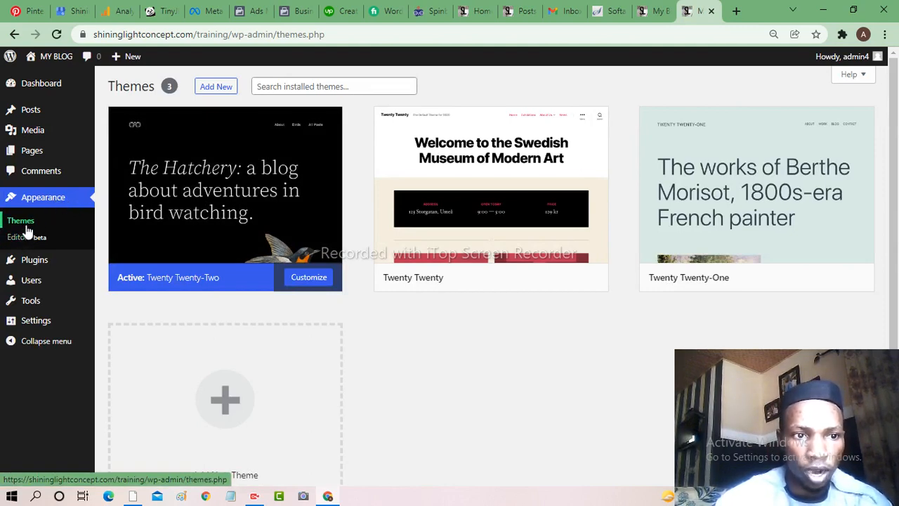
{"action": "left_click", "coordinate": [217, 87]}
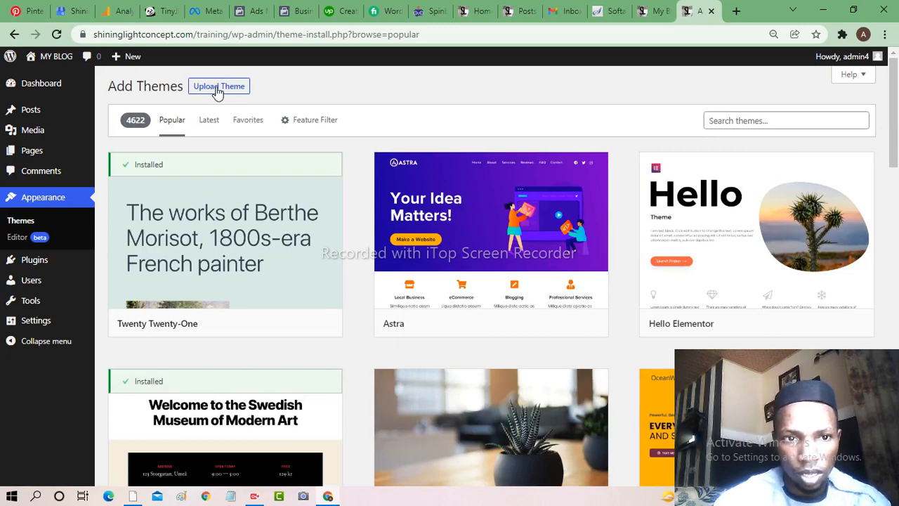
- Upload the innovation1.zip theme from the Desktop and install it
{"action": "left_click", "coordinate": [218, 88]}
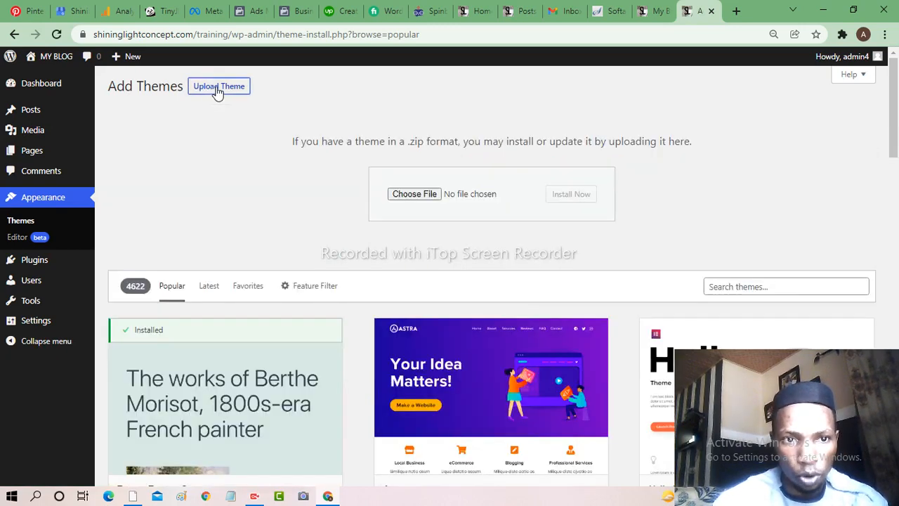
{"action": "left_click", "coordinate": [414, 196]}
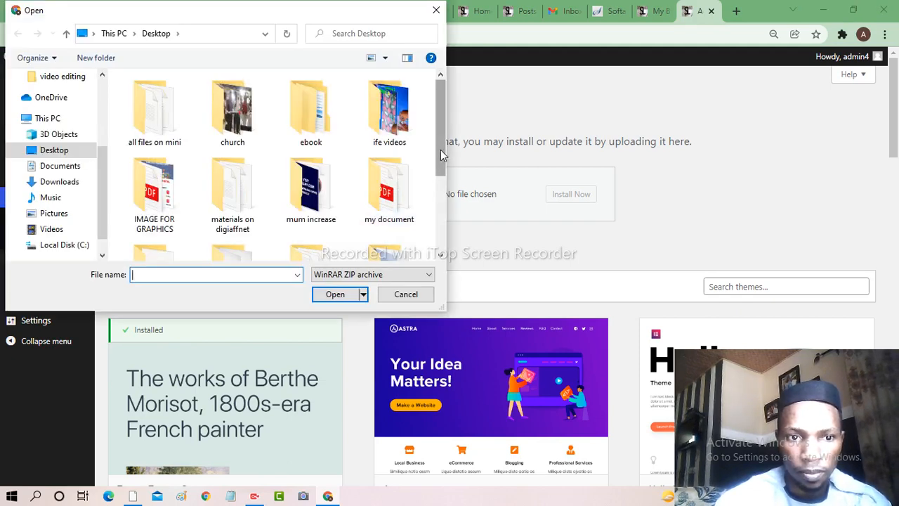
{"action": "left_click_drag", "start_coordinate": [440, 150], "coordinate": [441, 236]}
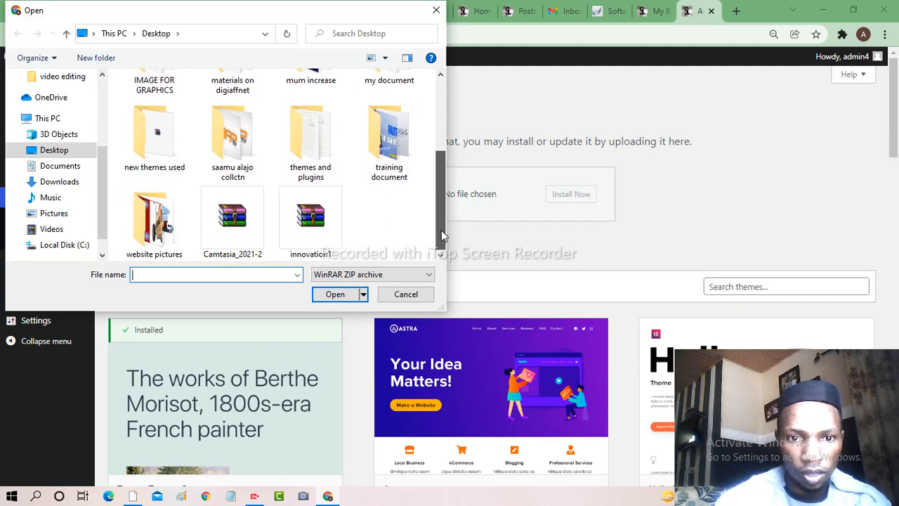
{"action": "left_click", "coordinate": [316, 218]}
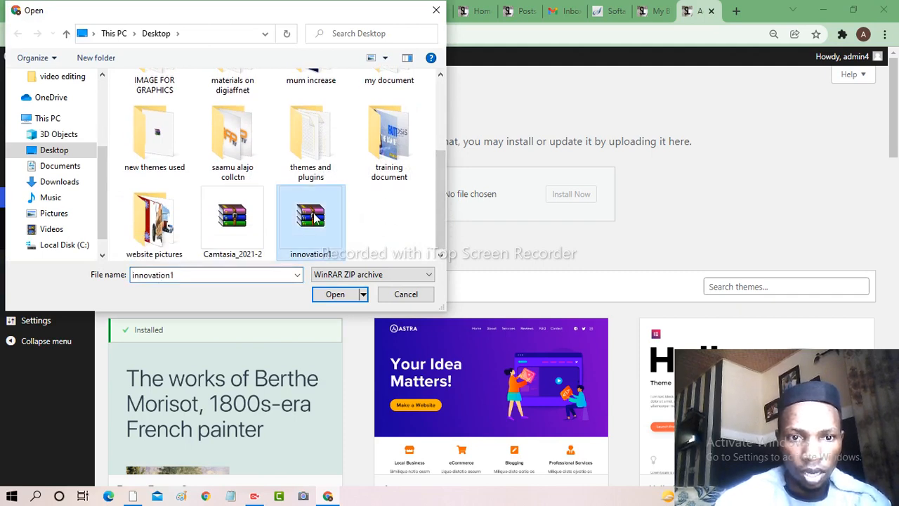
{"action": "left_click", "coordinate": [335, 294]}
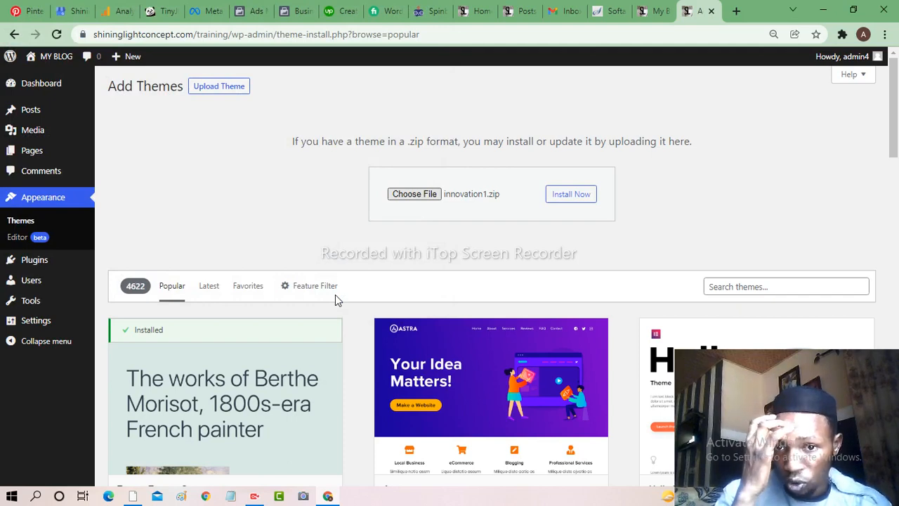
{"action": "left_click", "coordinate": [571, 200]}
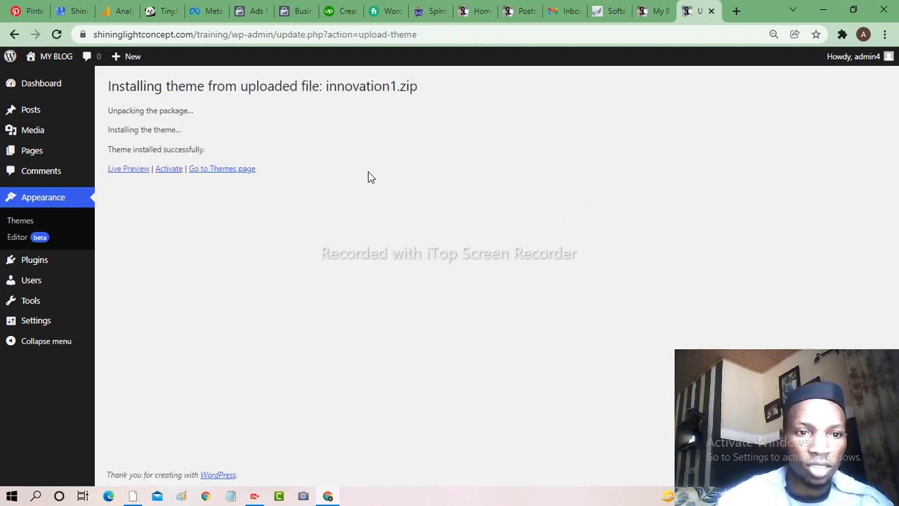
- Activate the Innovation theme, then switch to the My Blog tab
{"action": "left_click", "coordinate": [170, 172]}
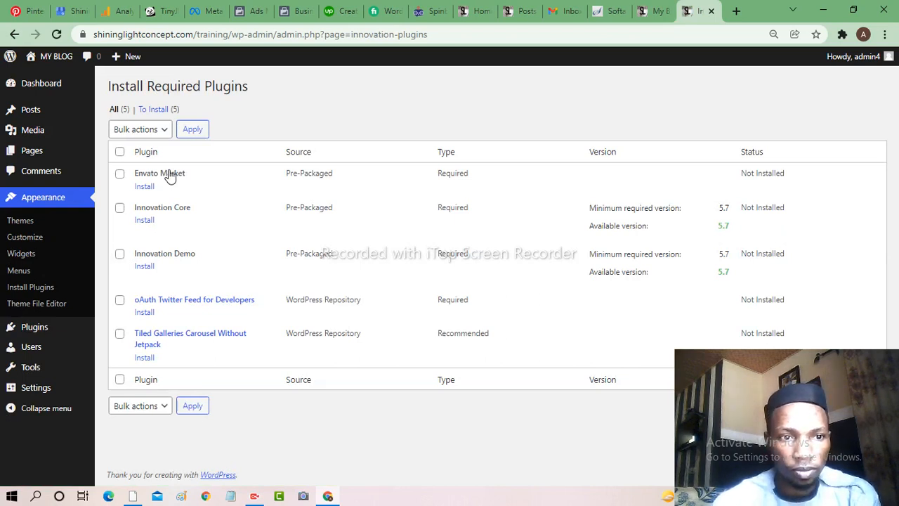
{"action": "left_click", "coordinate": [658, 12]}
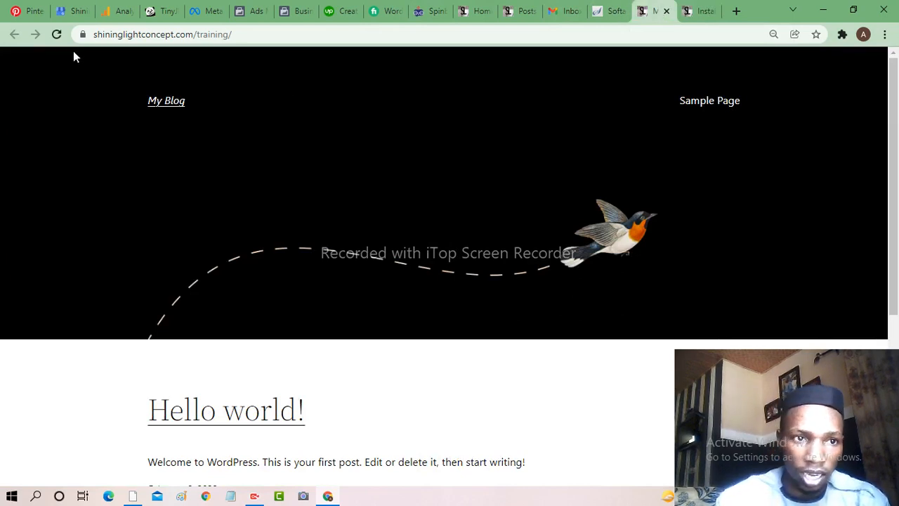
- Reload My Blog to see the Innovation design, then return to the required plugins list
{"action": "left_click", "coordinate": [57, 37]}
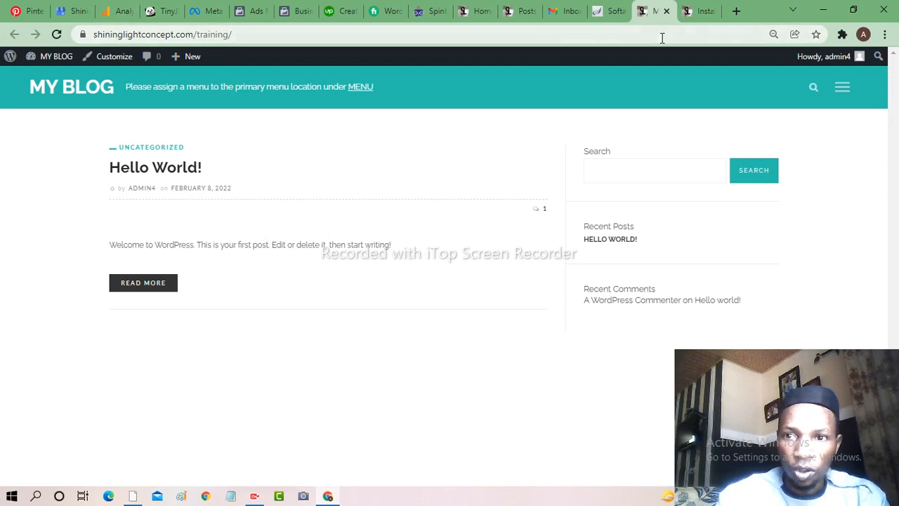
{"action": "left_click", "coordinate": [702, 12]}
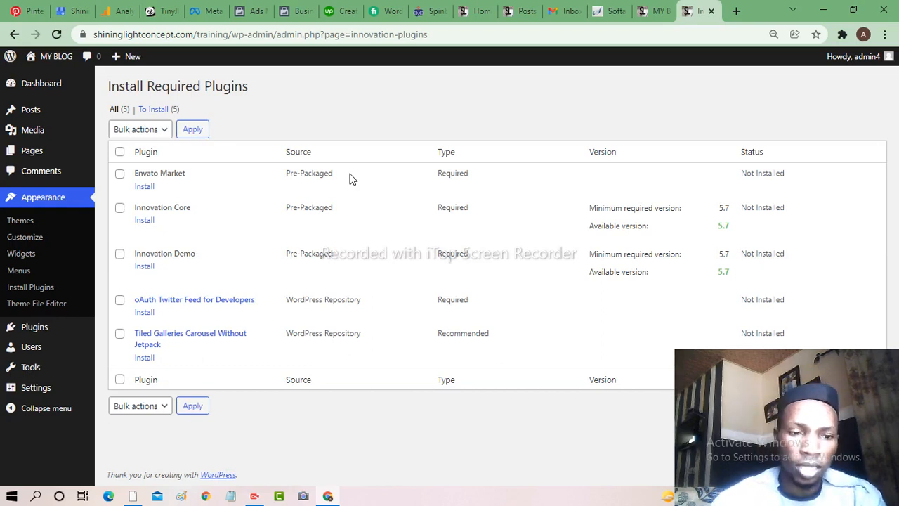
- Select all five required plugins and apply the Install bulk action
{"action": "left_click", "coordinate": [120, 152]}
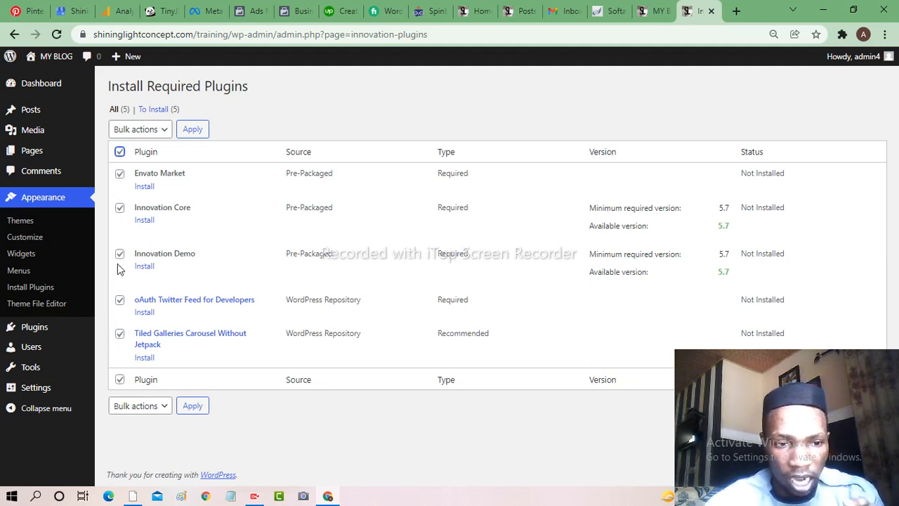
{"action": "left_click", "coordinate": [164, 132]}
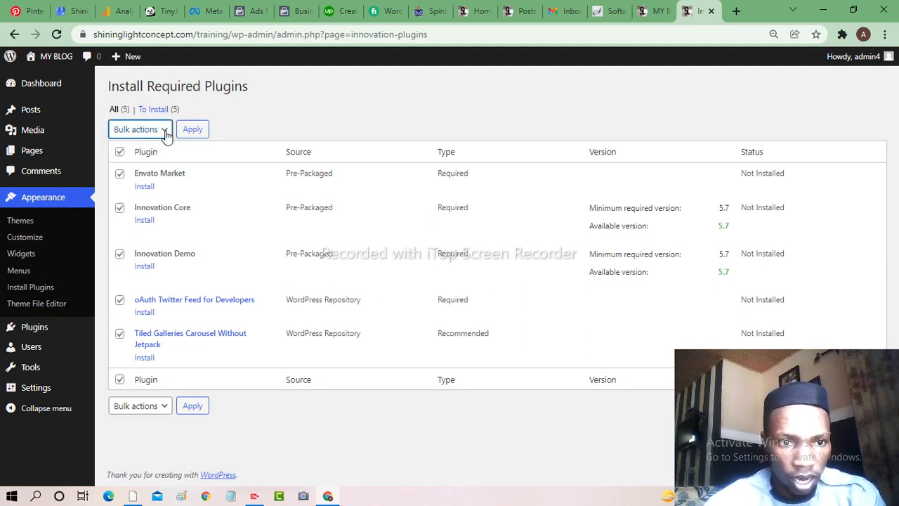
{"action": "left_click", "coordinate": [165, 134]}
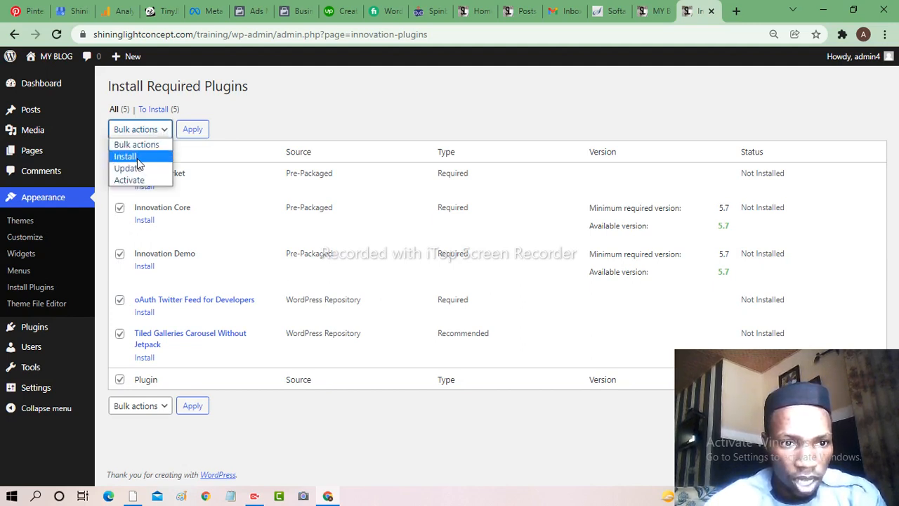
{"action": "left_click", "coordinate": [137, 157]}
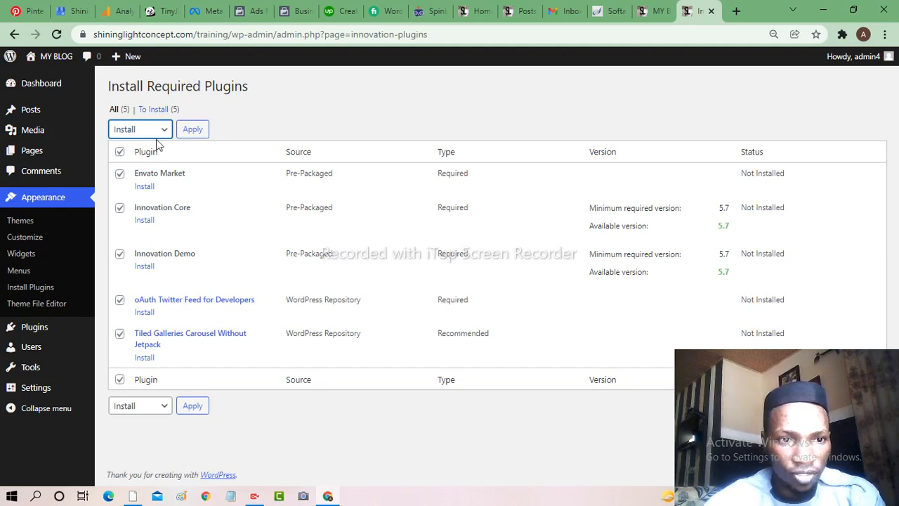
{"action": "left_click", "coordinate": [192, 131]}
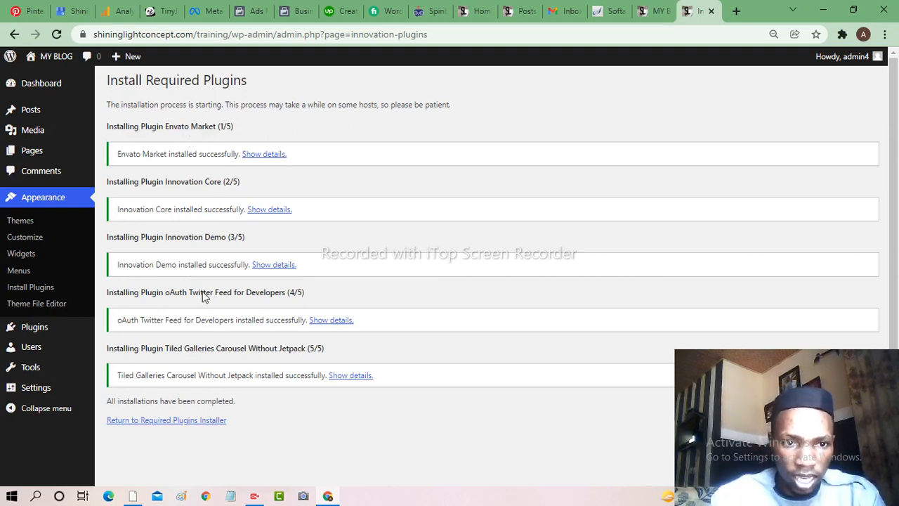
- Back on the required plugins list, select all five and apply the Activate bulk action
{"action": "left_click", "coordinate": [157, 422]}
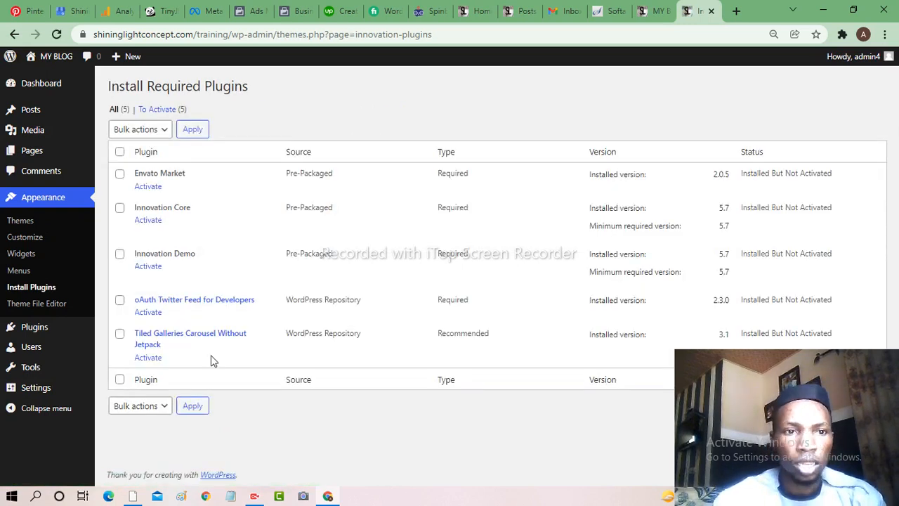
{"action": "left_click", "coordinate": [120, 152]}
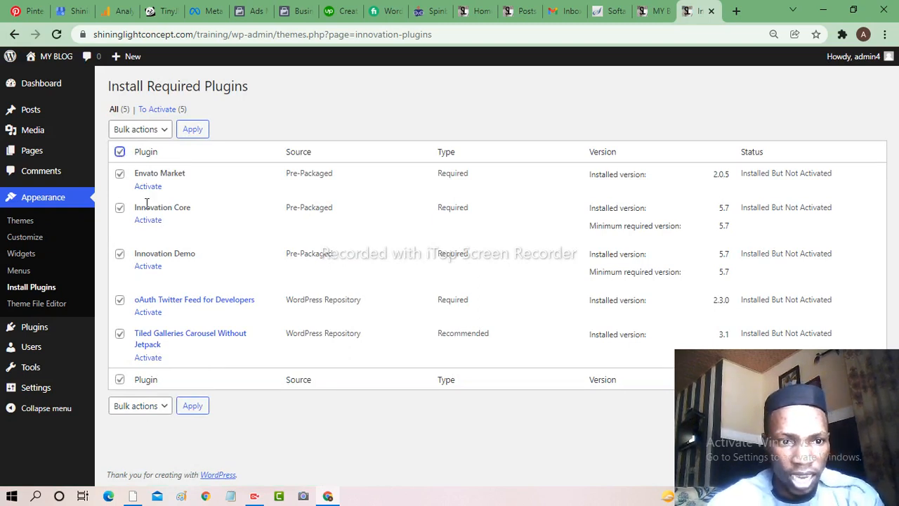
{"action": "left_click", "coordinate": [164, 133]}
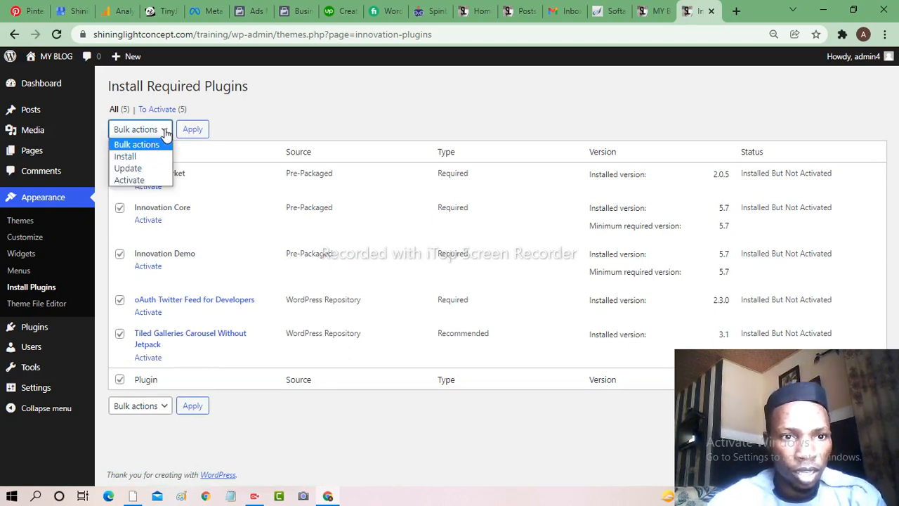
{"action": "left_click", "coordinate": [136, 181]}
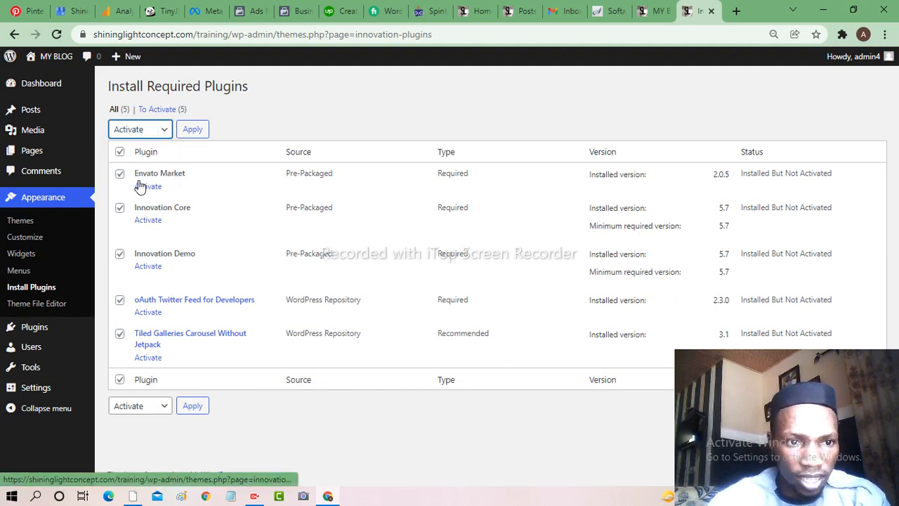
{"action": "left_click", "coordinate": [196, 133]}
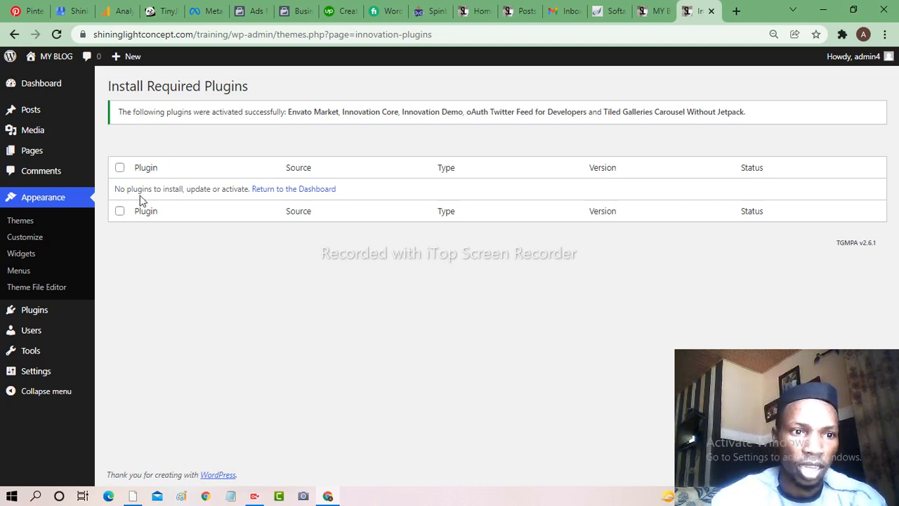
- Open the Dashboard and reload the My Blog front page to check the Innovation theme
{"action": "mouse_move", "coordinate": [42, 90]}
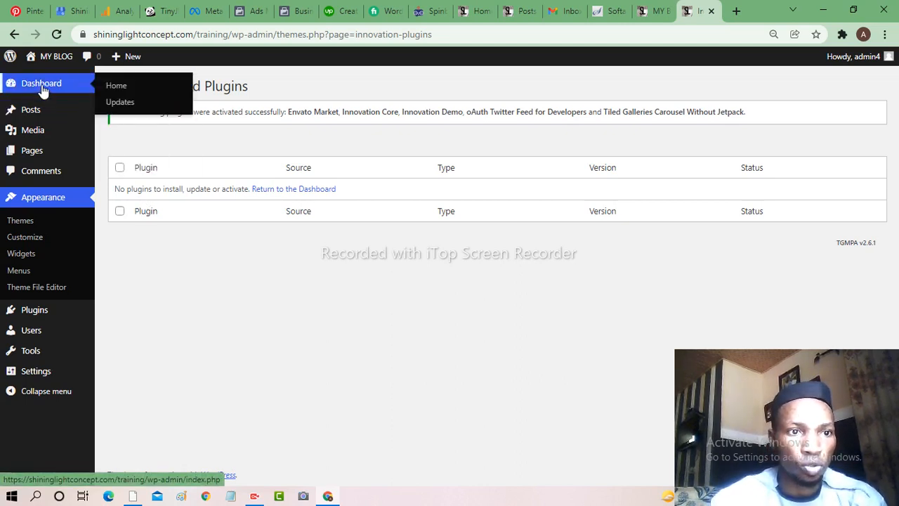
{"action": "left_click", "coordinate": [42, 90]}
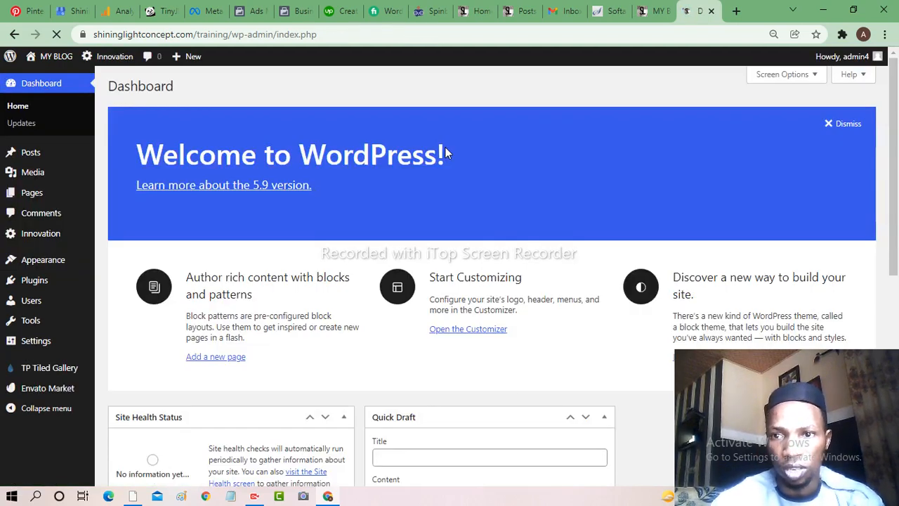
{"action": "left_click", "coordinate": [657, 12]}
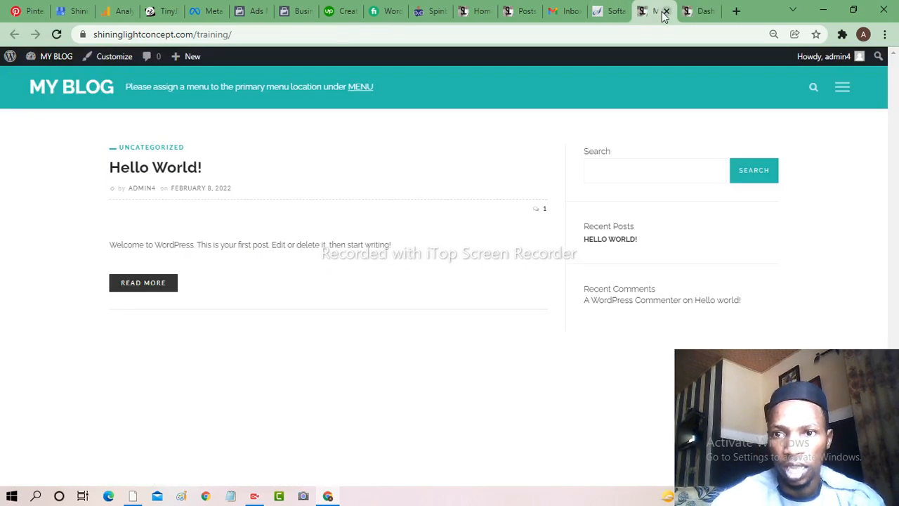
{"action": "left_click", "coordinate": [56, 35]}
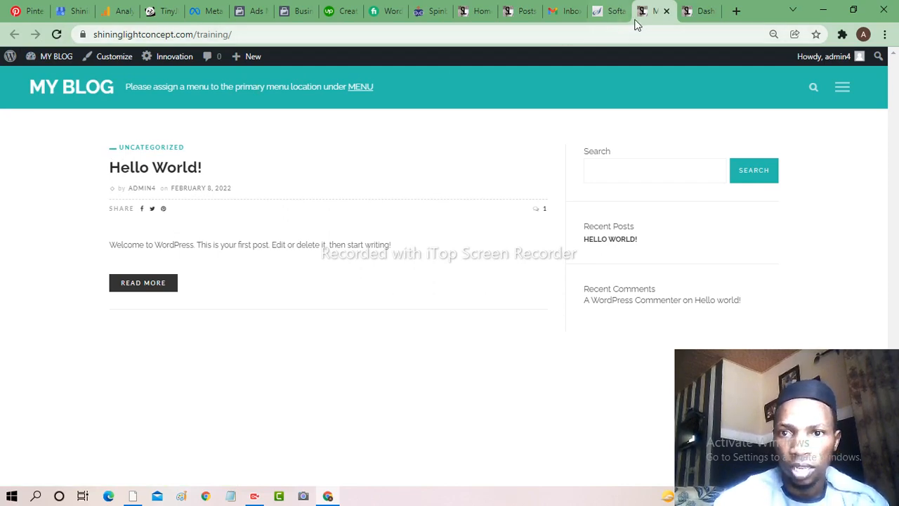
{"action": "left_click", "coordinate": [698, 12]}
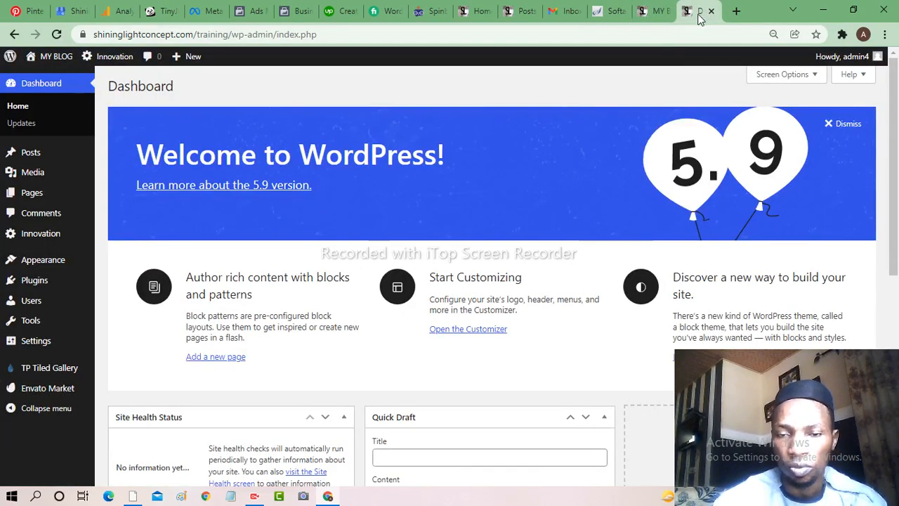
{"action": "left_click", "coordinate": [659, 12]}
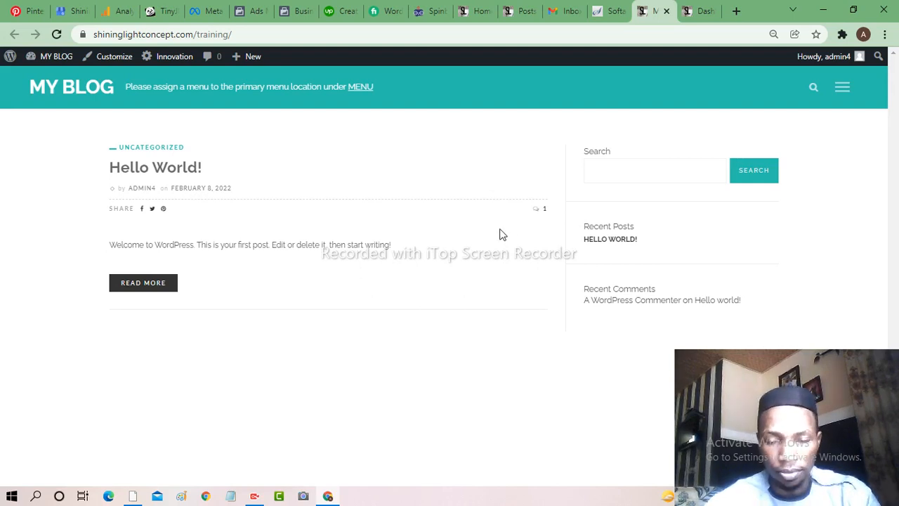
{"action": "left_click", "coordinate": [705, 13]}
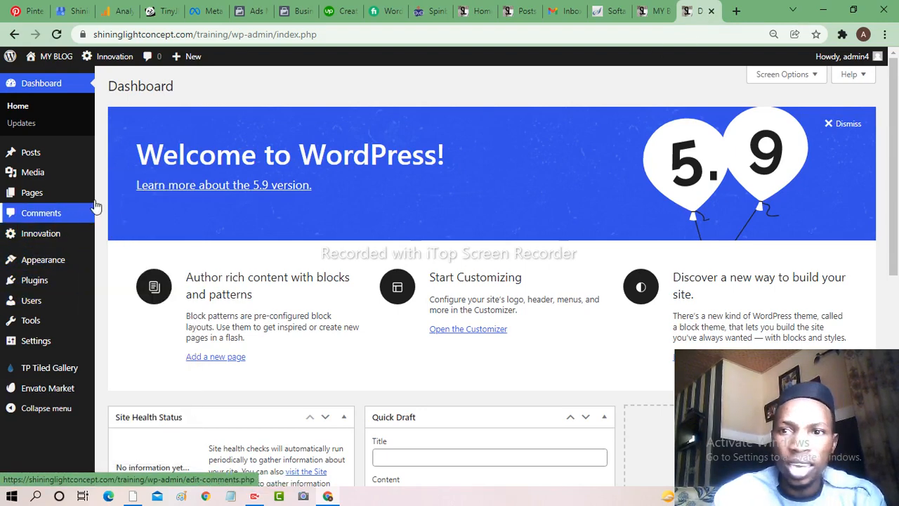
- Go to Innovation > Demo Importer from the WordPress admin sidebar
{"action": "mouse_move", "coordinate": [44, 238]}
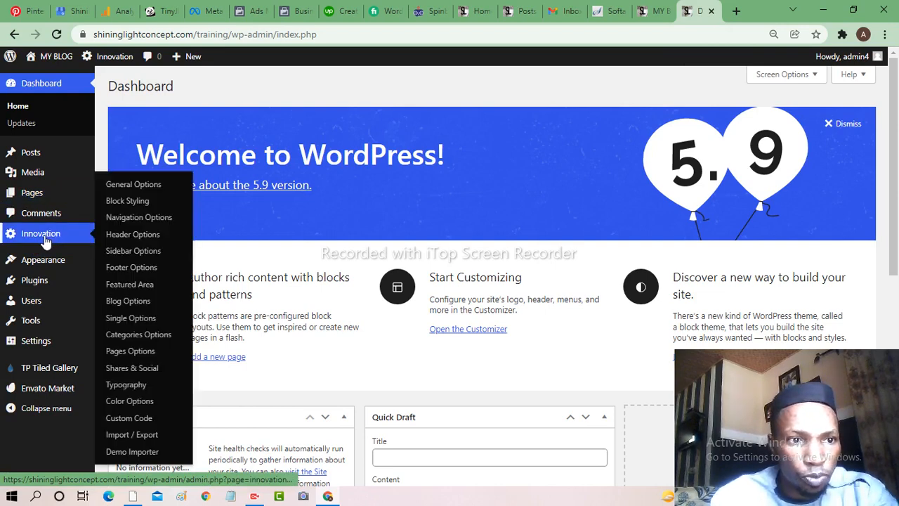
{"action": "mouse_move", "coordinate": [39, 183]}
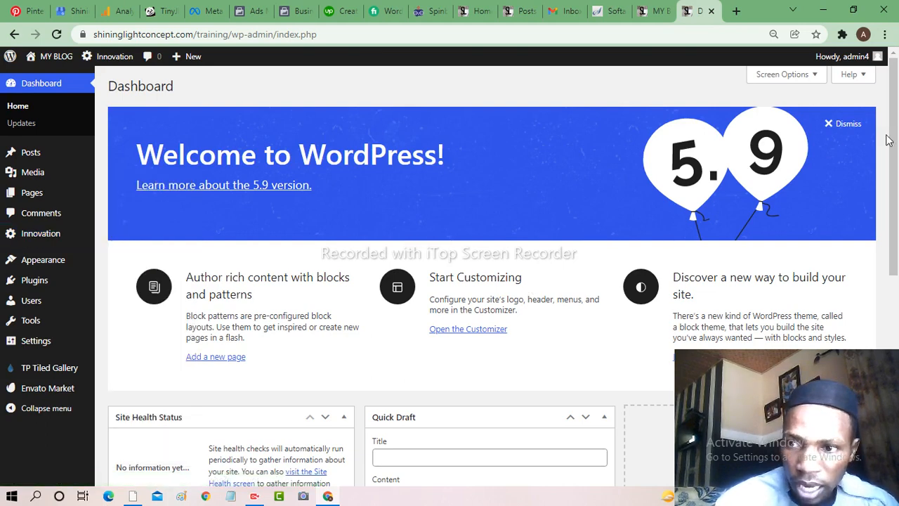
{"action": "left_click_drag", "start_coordinate": [896, 143], "coordinate": [896, 178]}
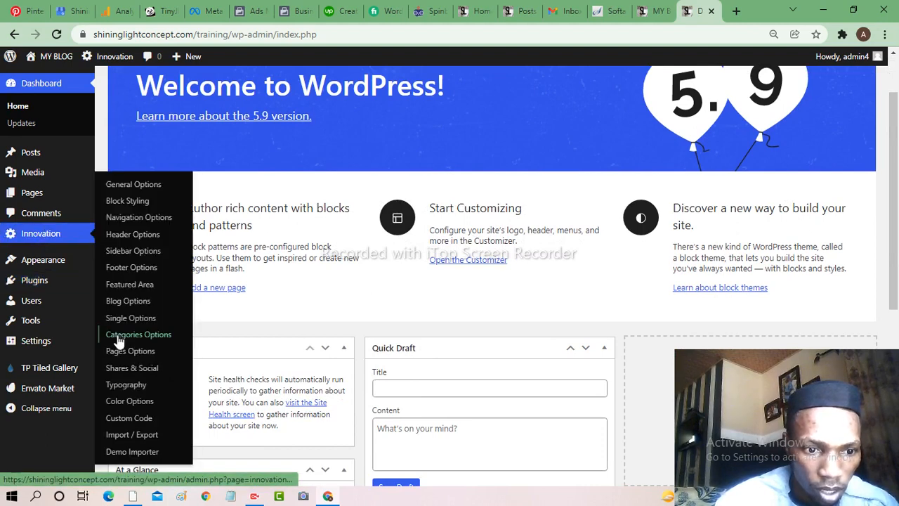
{"action": "left_click", "coordinate": [144, 454]}
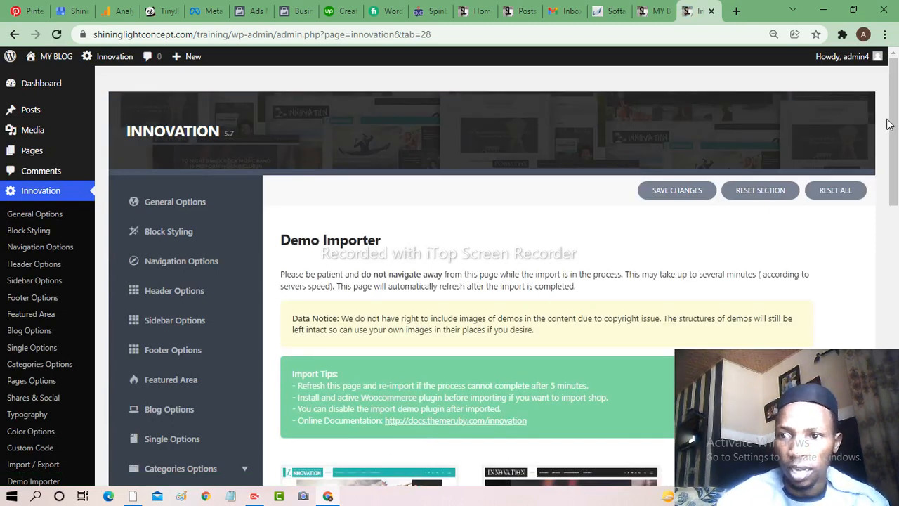
- Scroll down the Demo Importer page to the Entertainment demo thumbnail
{"action": "left_click_drag", "start_coordinate": [895, 125], "coordinate": [897, 252]}
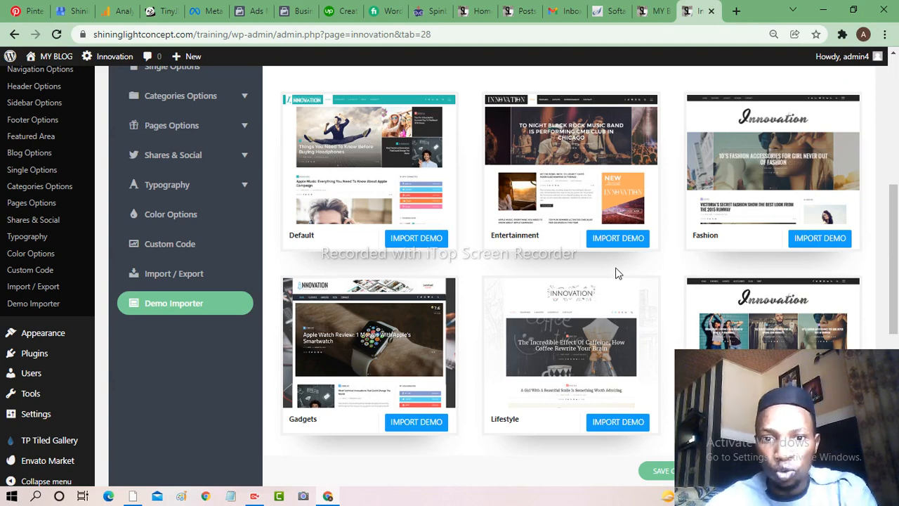
{"action": "mouse_move", "coordinate": [579, 236]}
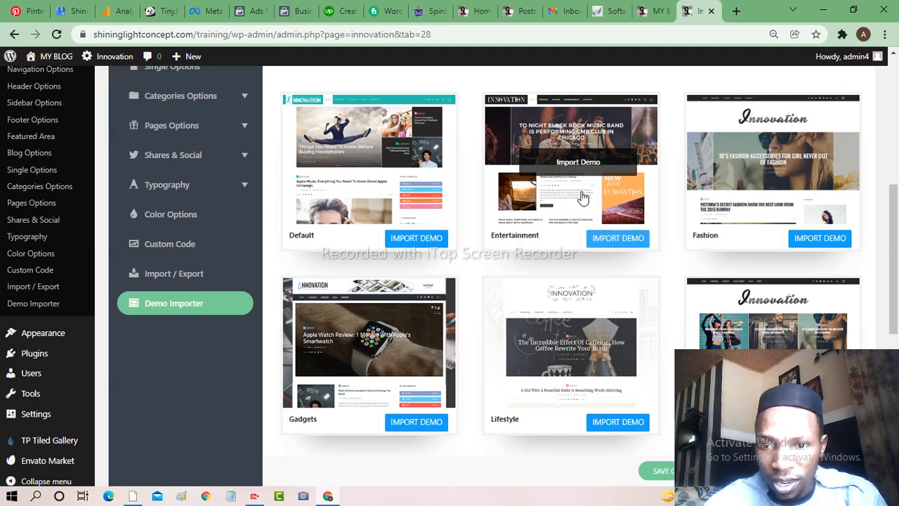
- Import the Entertainment demo layout and confirm with OK
{"action": "left_click", "coordinate": [574, 167]}
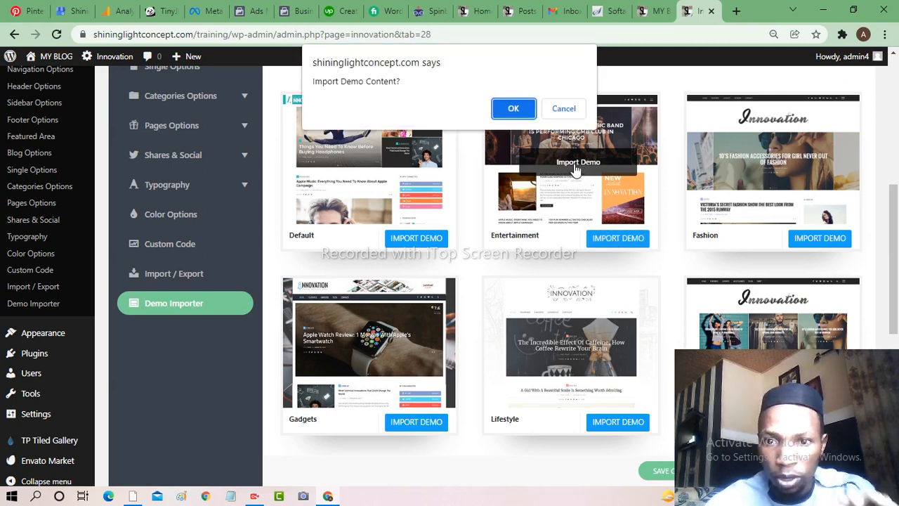
{"action": "left_click", "coordinate": [513, 111]}
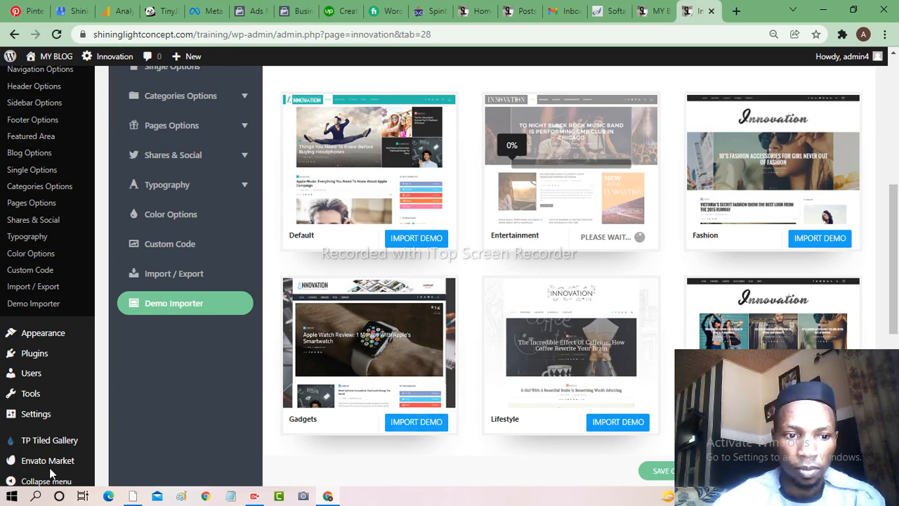
- Scroll up to the Import Tips while the Entertainment import runs
{"action": "scroll", "coordinate": [50, 476], "scroll_direction": "up", "scroll_amount": 1}
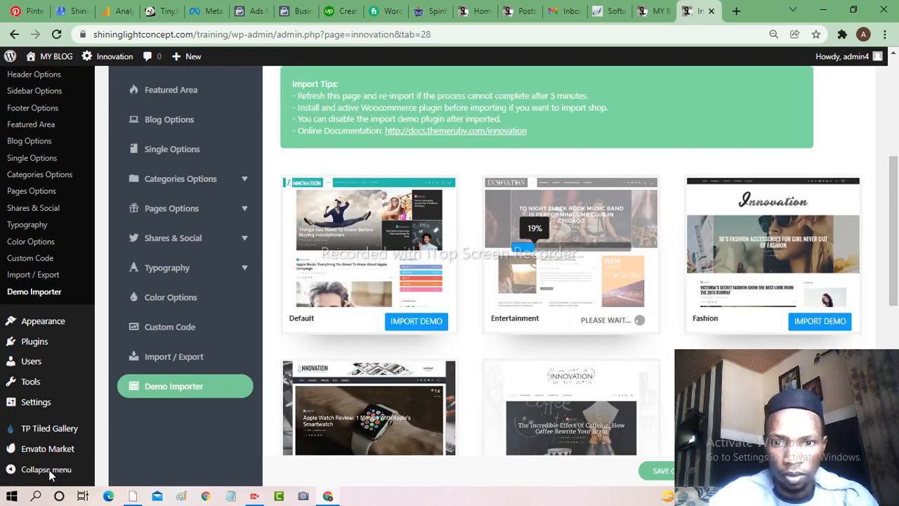